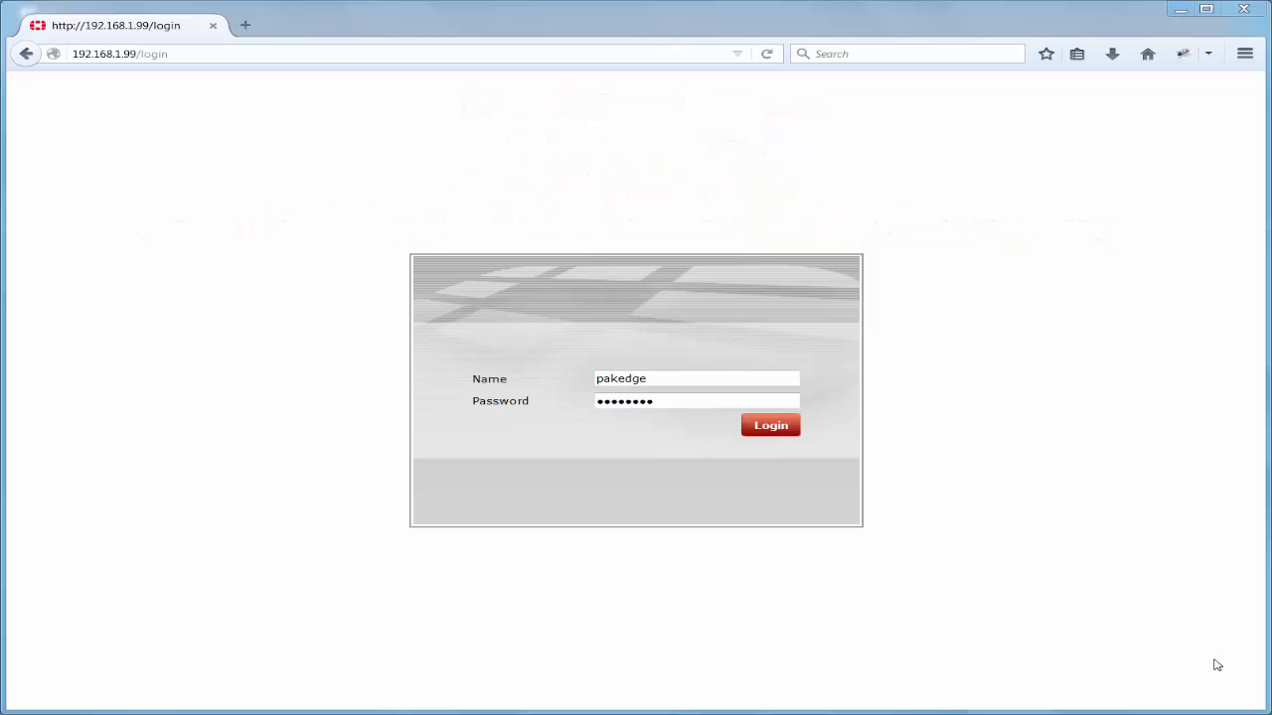
Log in, open User Definition, and right-click the existing local user to view its actions.
key("Return")
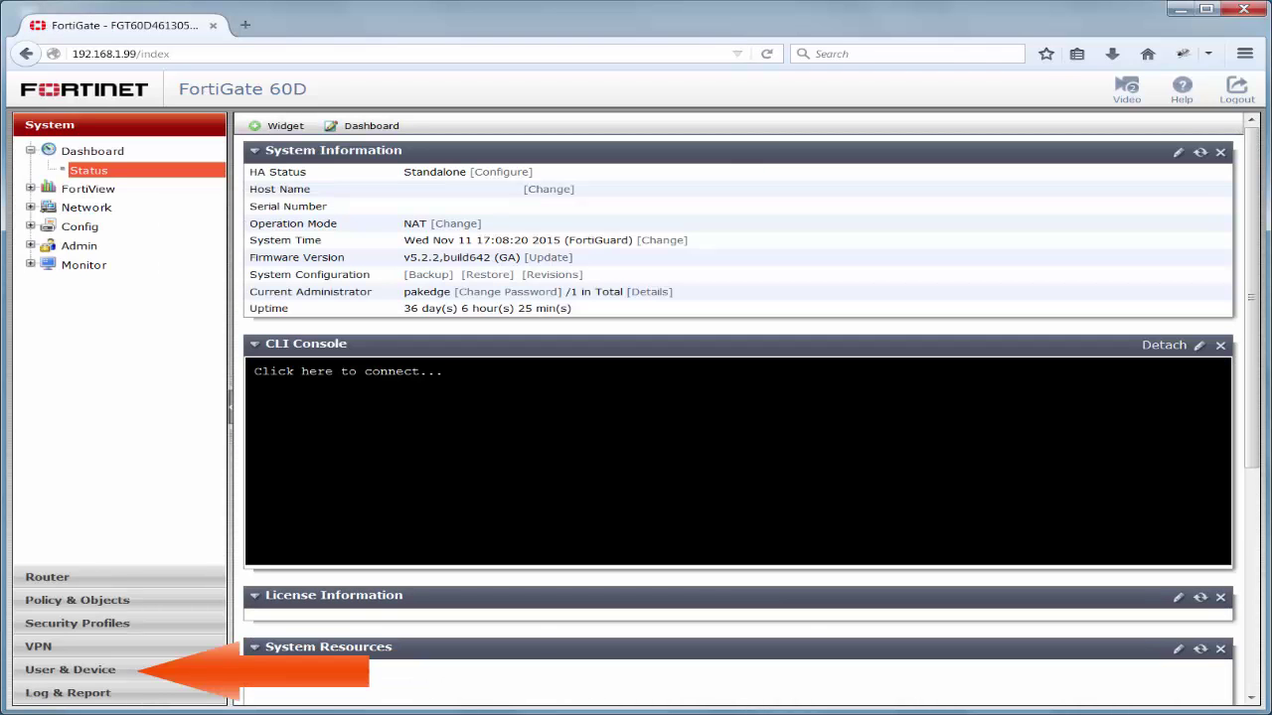
left_click(62, 672)
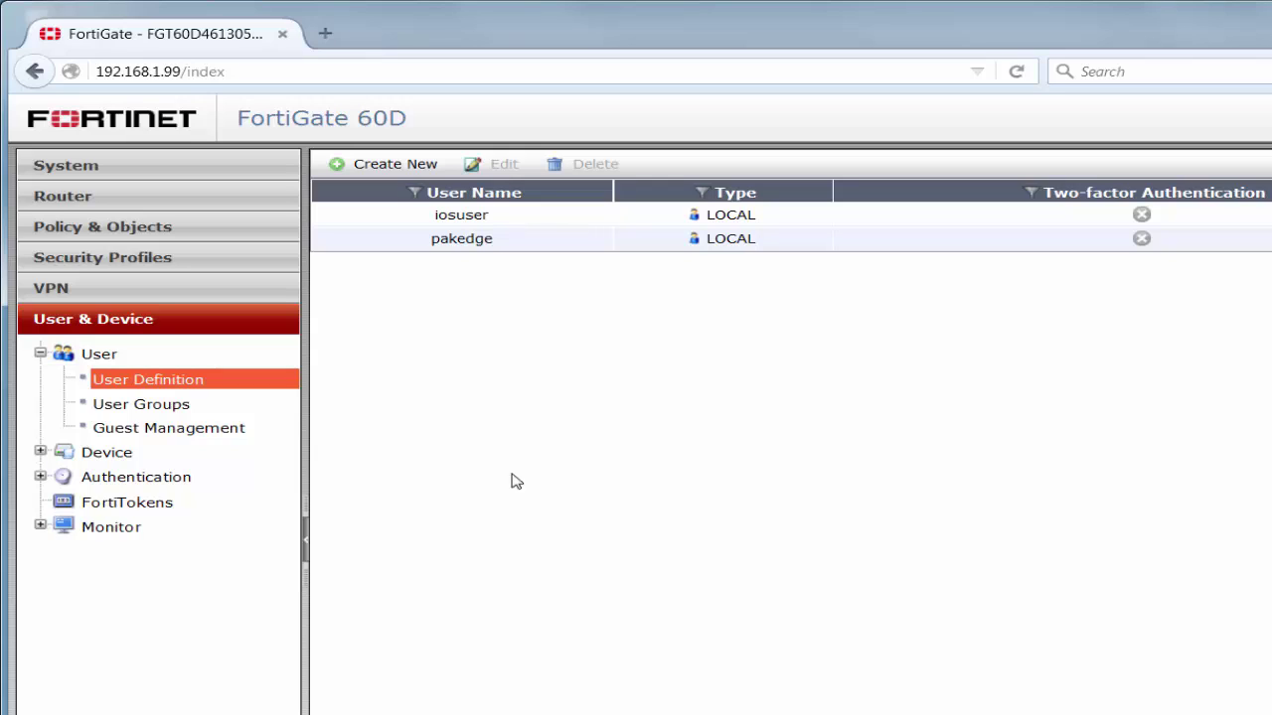
left_click(527, 245)
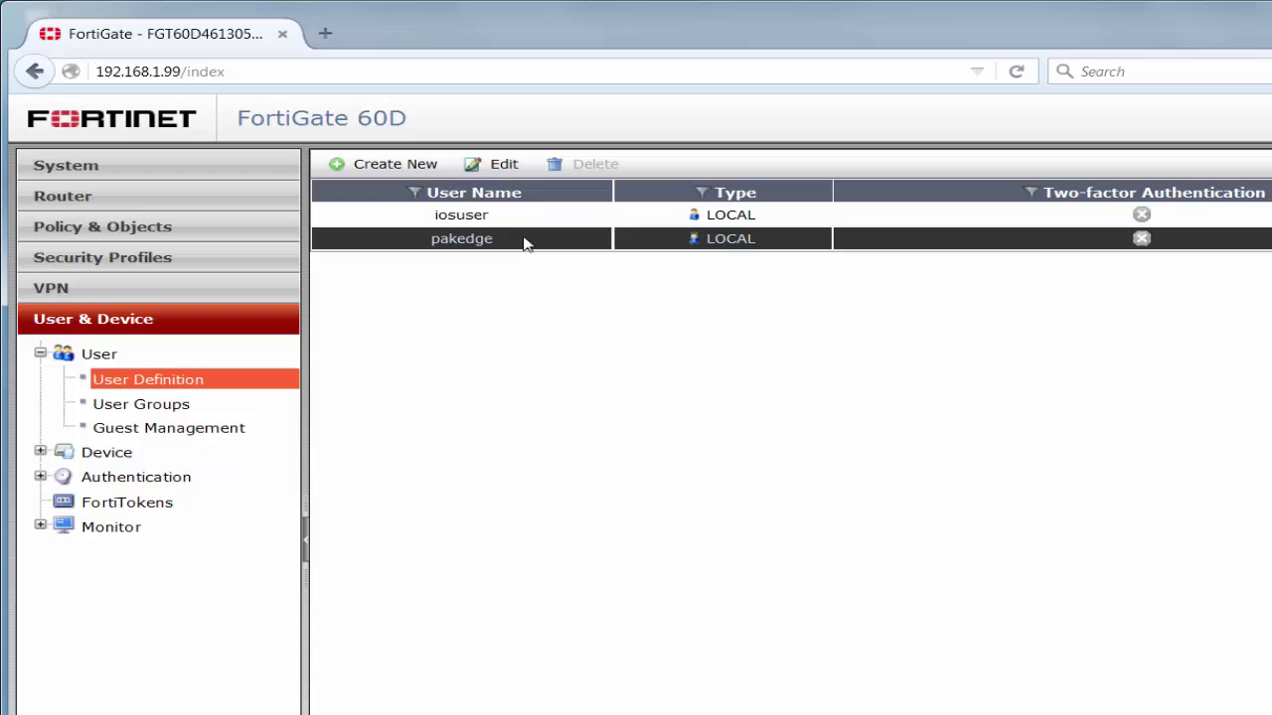
right_click(528, 244)
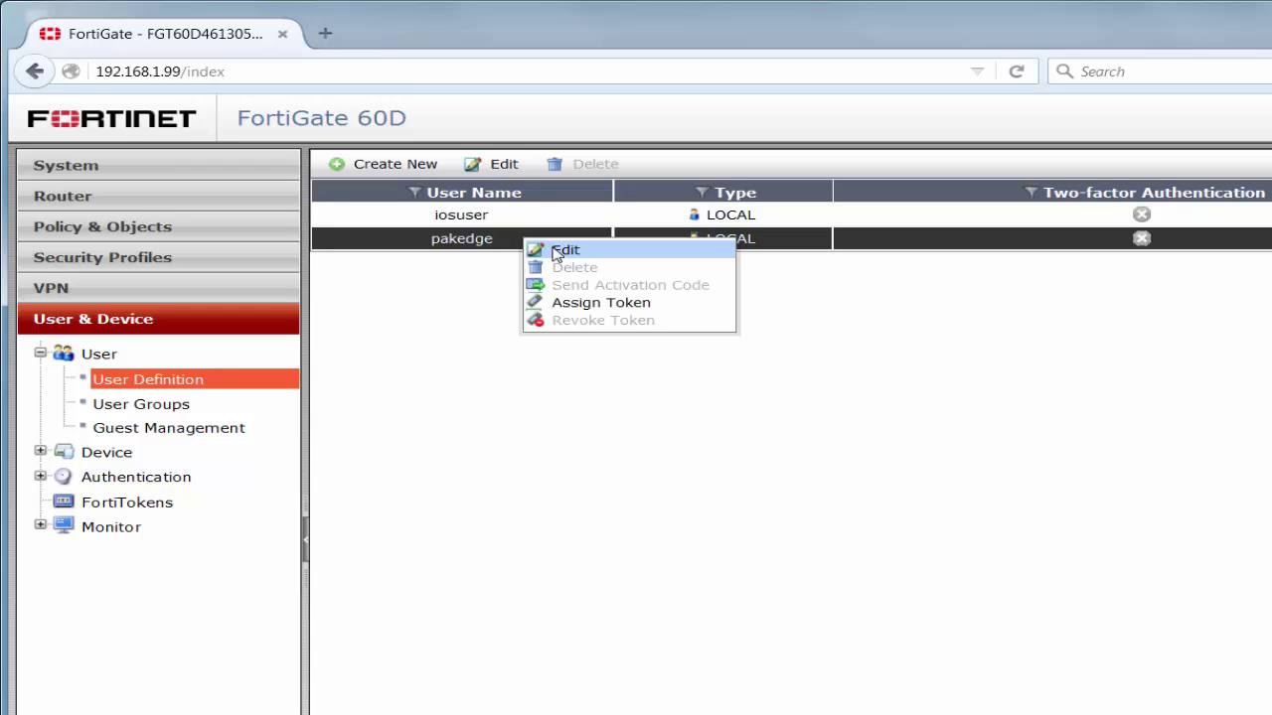
left_click(472, 236)
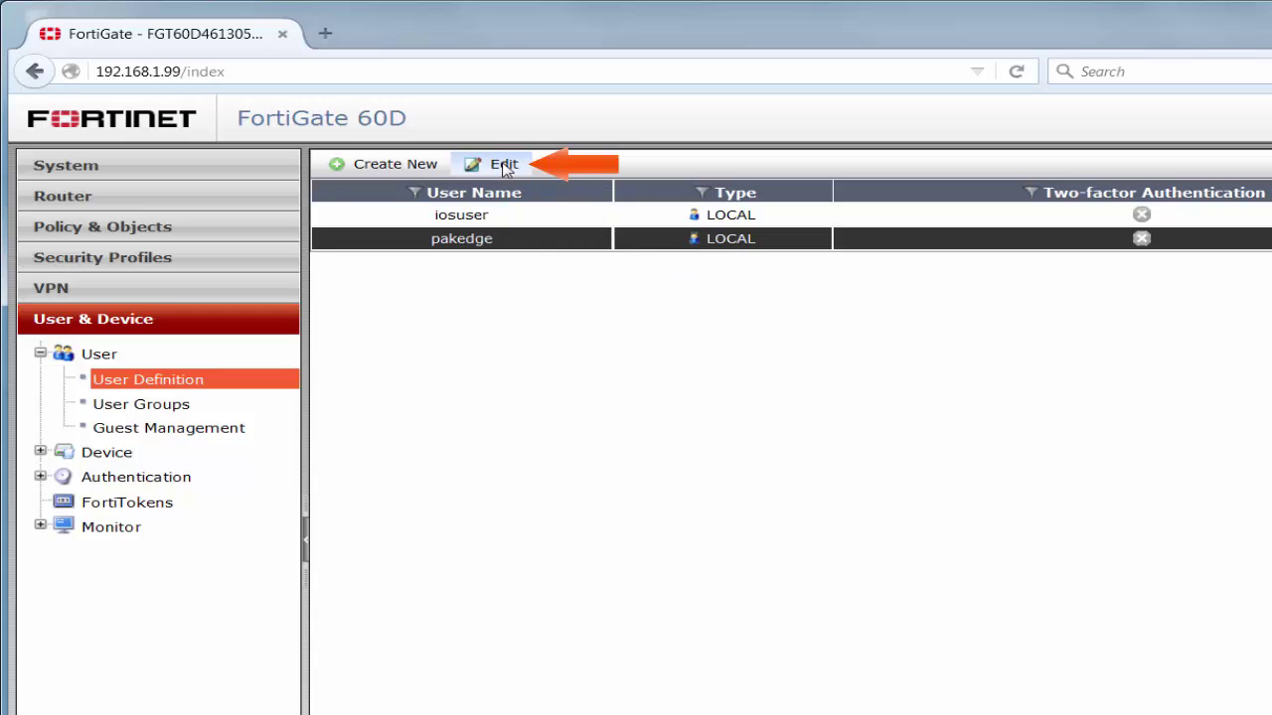
left_click(503, 167)
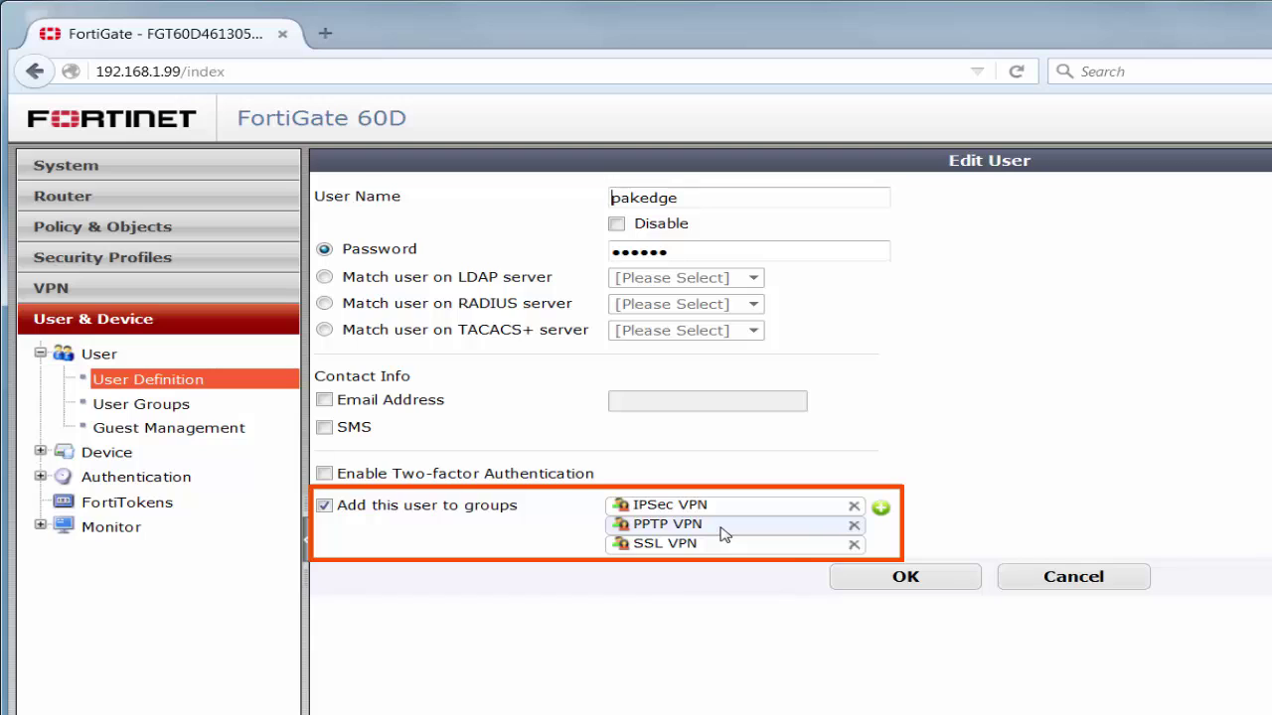
left_click(908, 584)
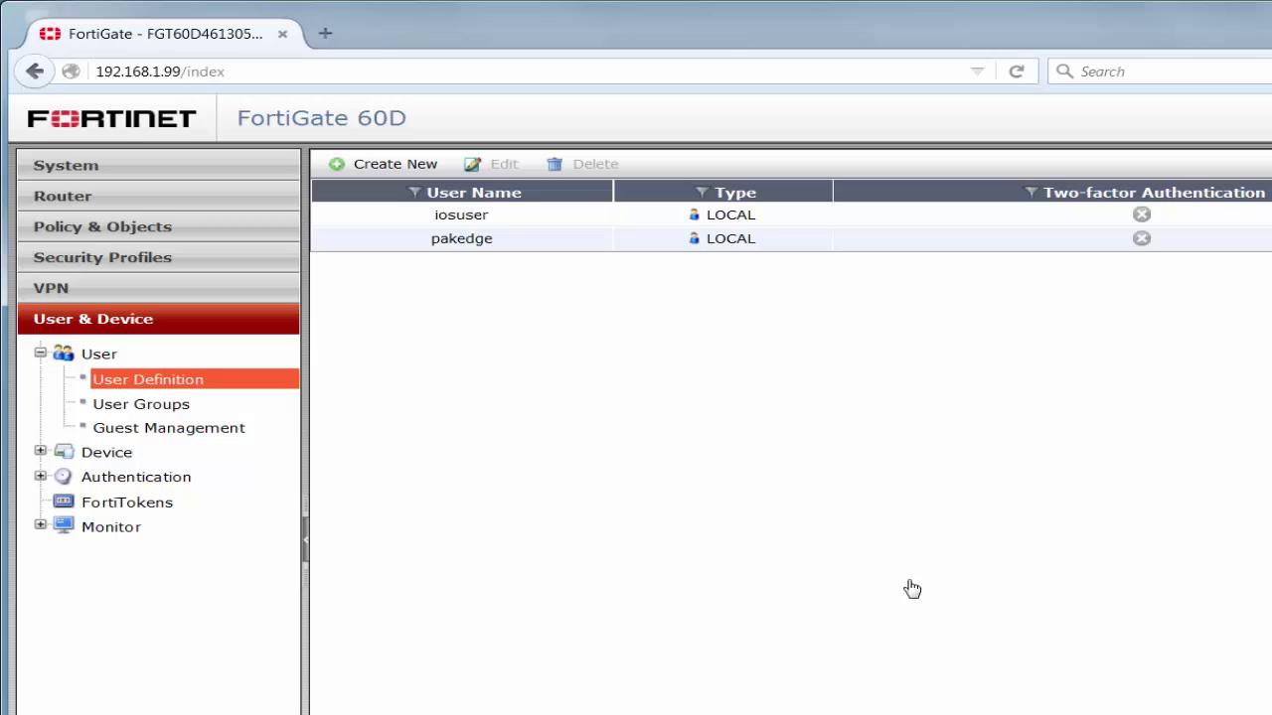
Begin a new local user with user name 'training' and enter its password.
left_click(396, 164)
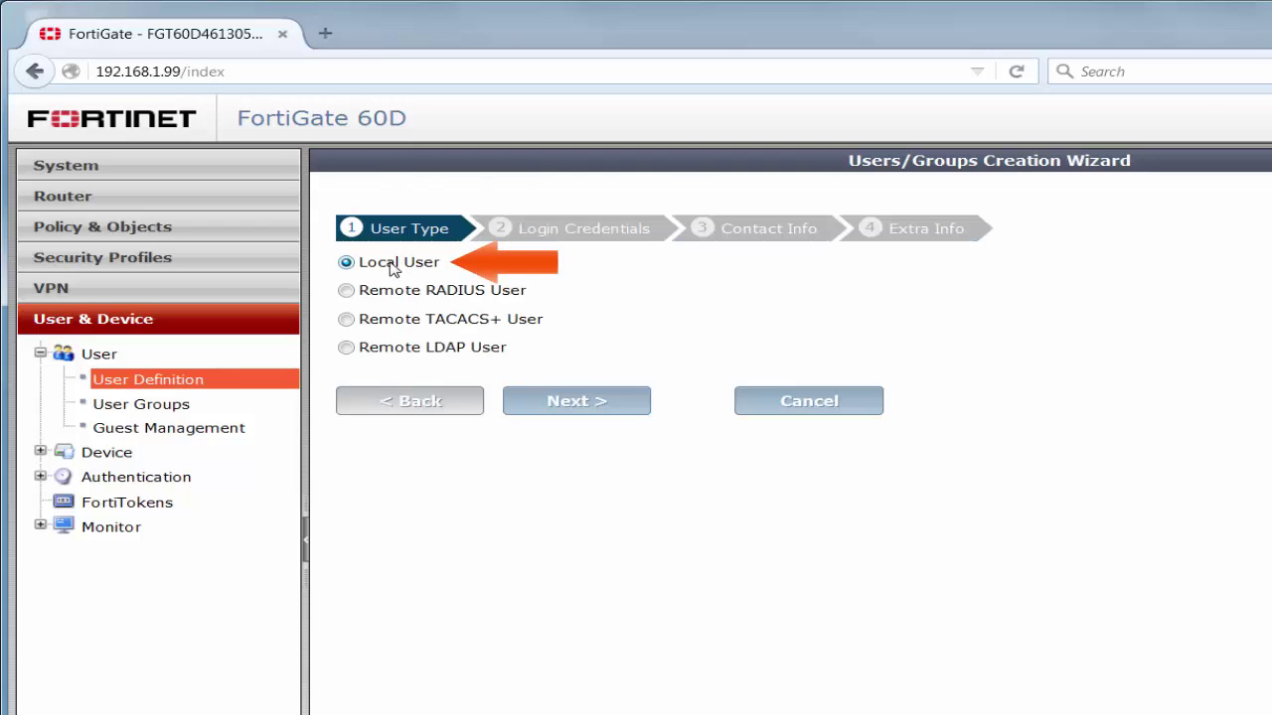
left_click(587, 400)
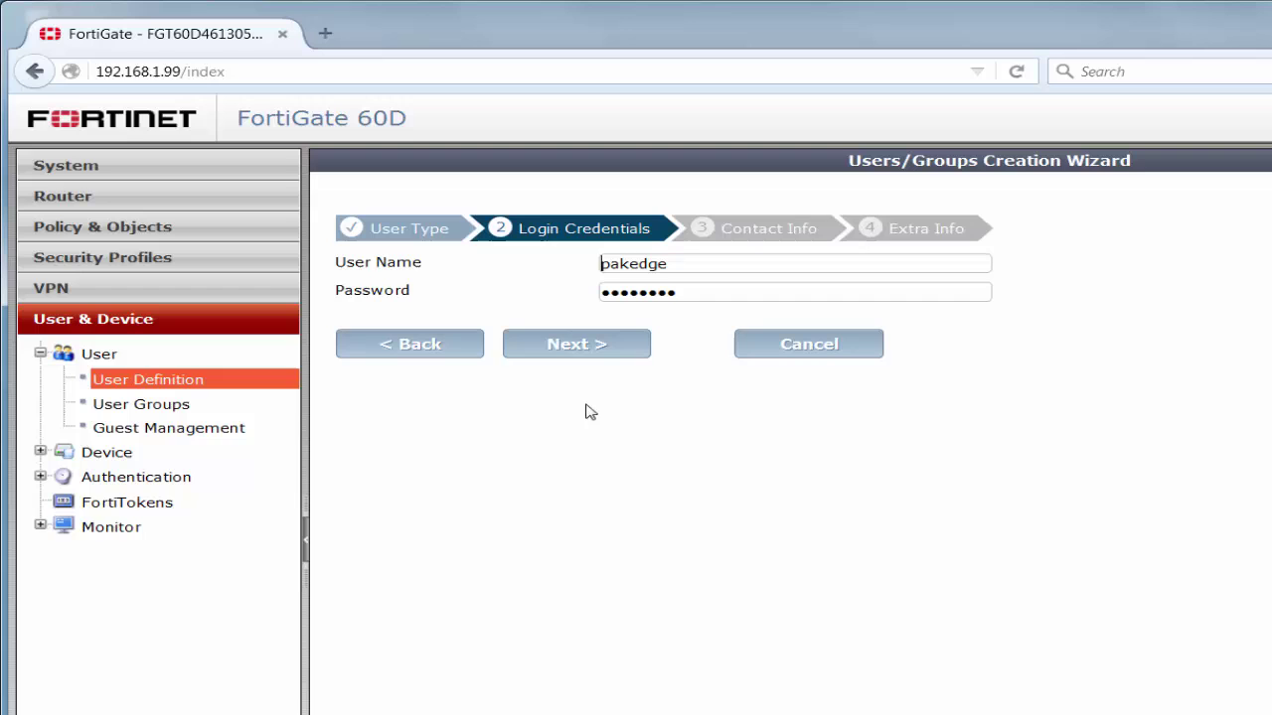
left_click_drag(689, 264, 524, 269)
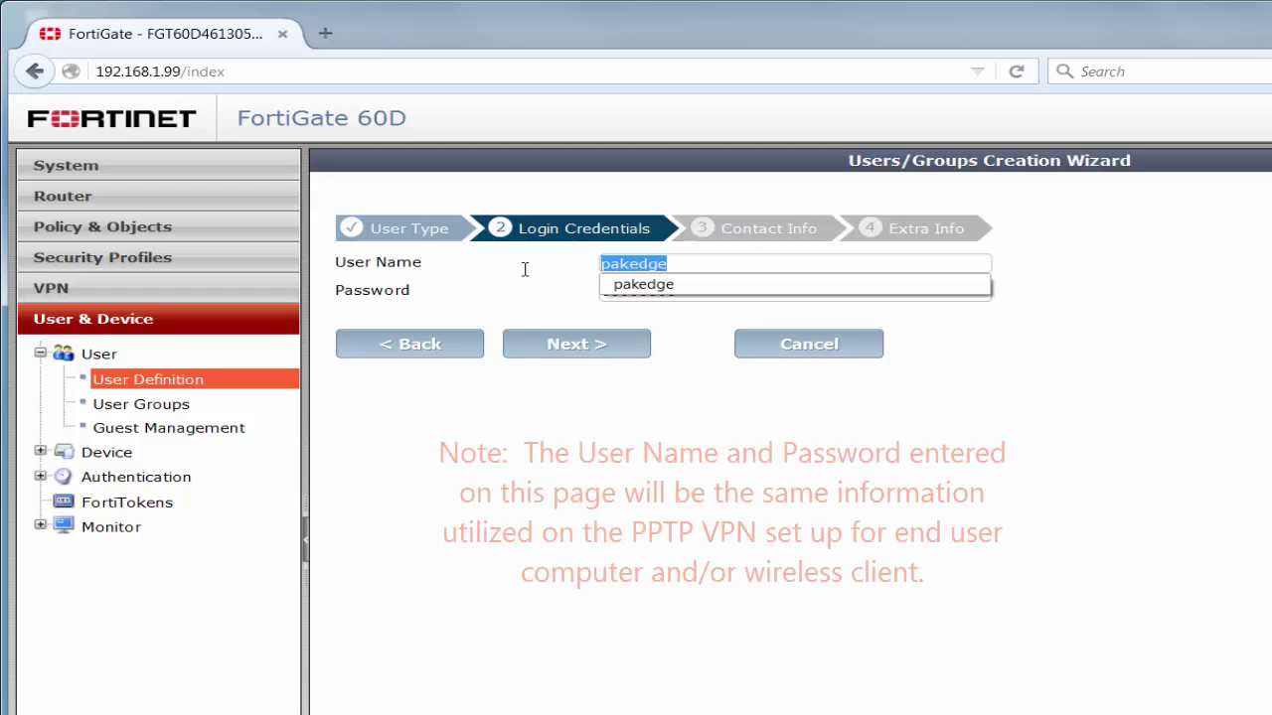
type("train")
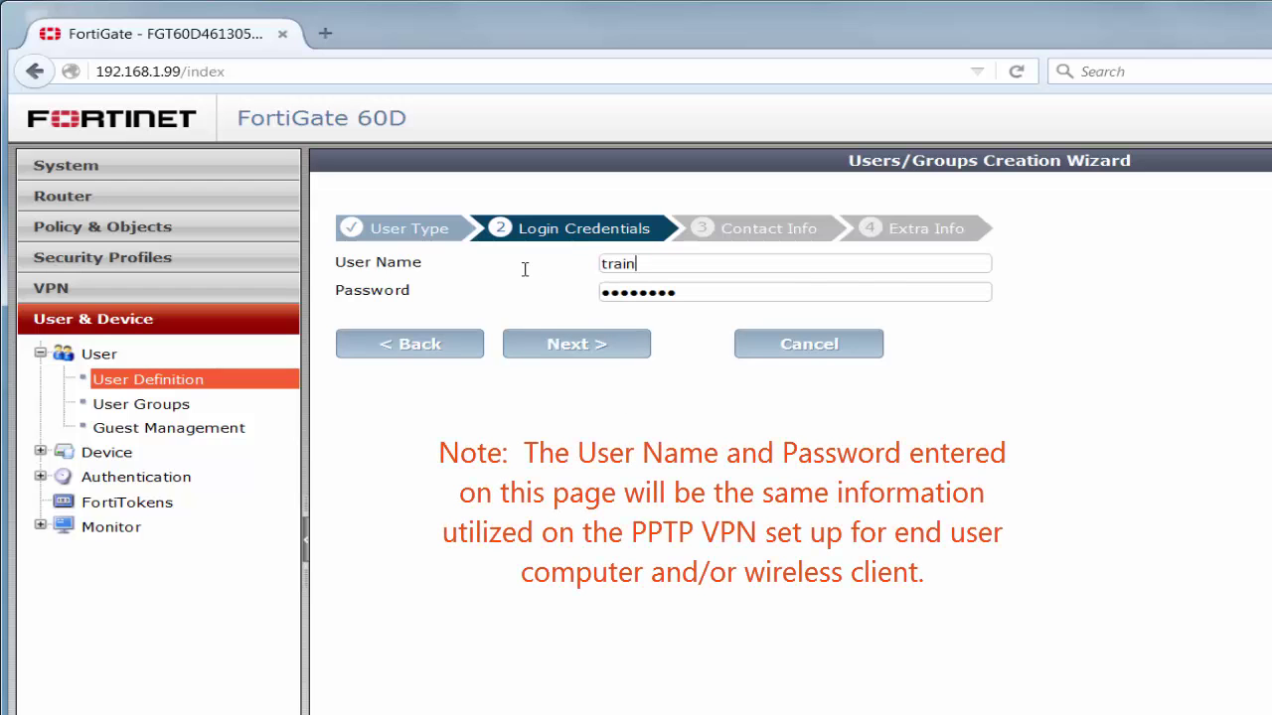
type("ing")
key("Tab")
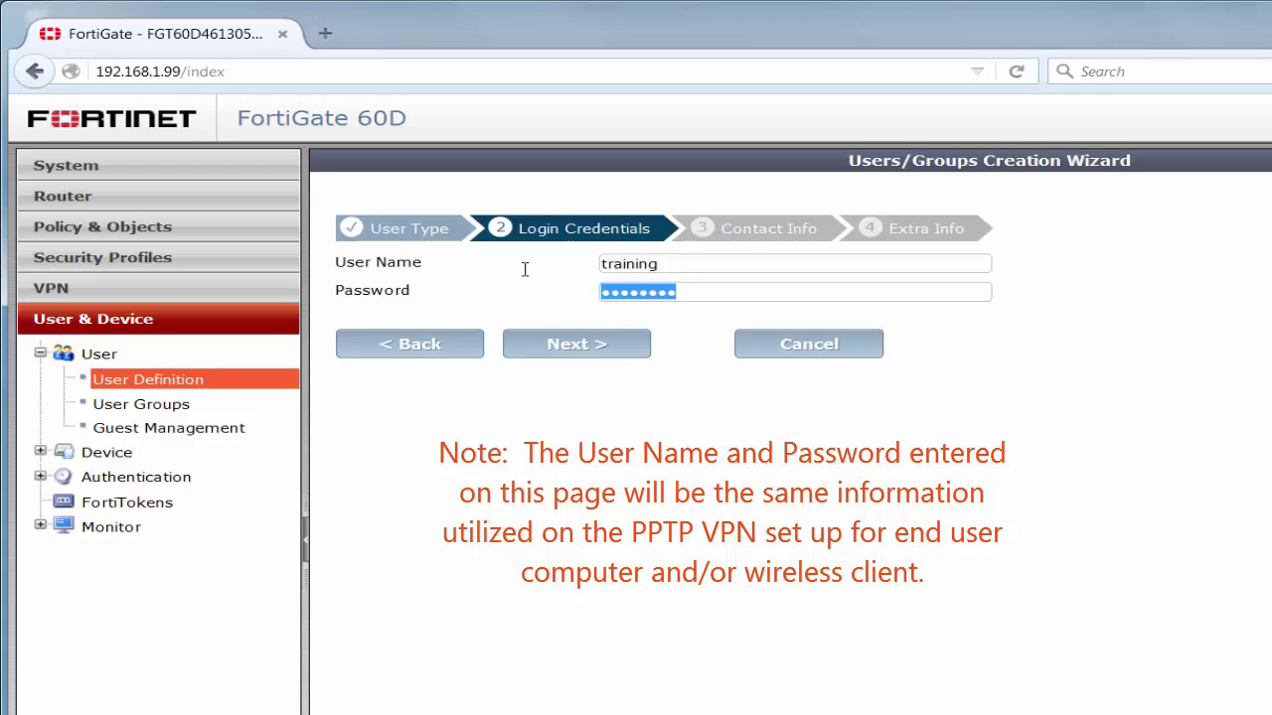
type("training")
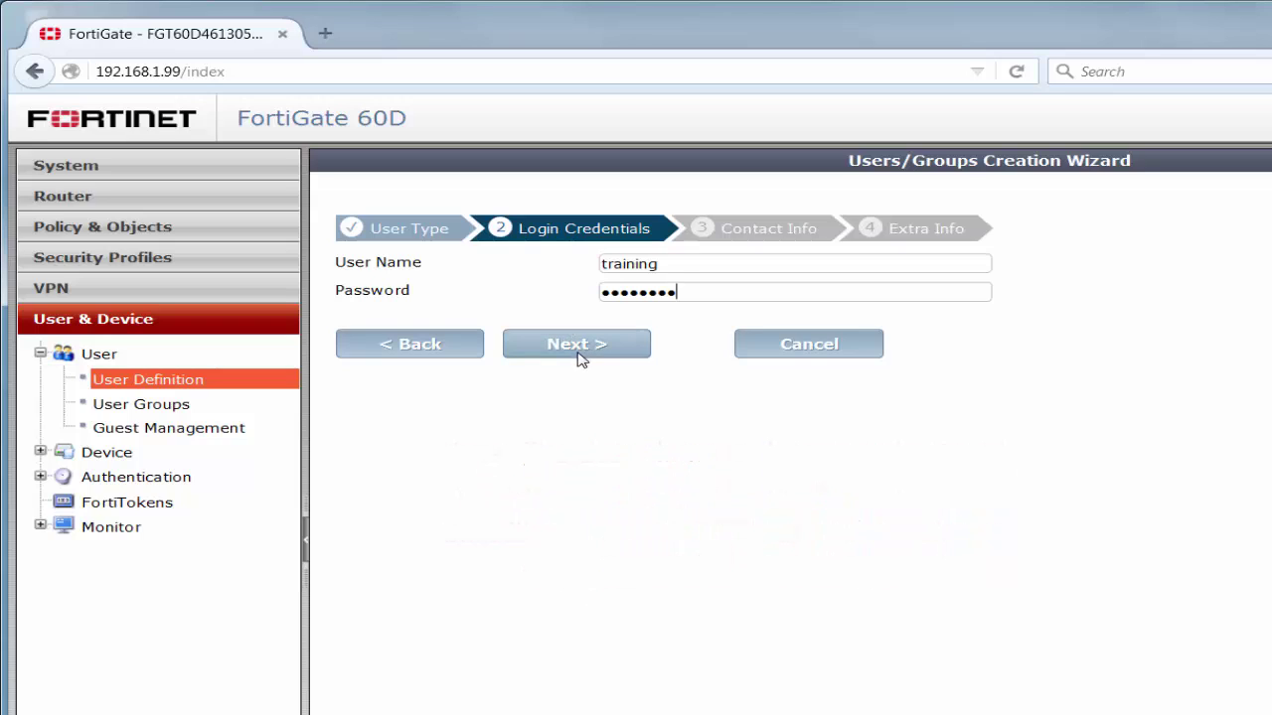
left_click(572, 341)
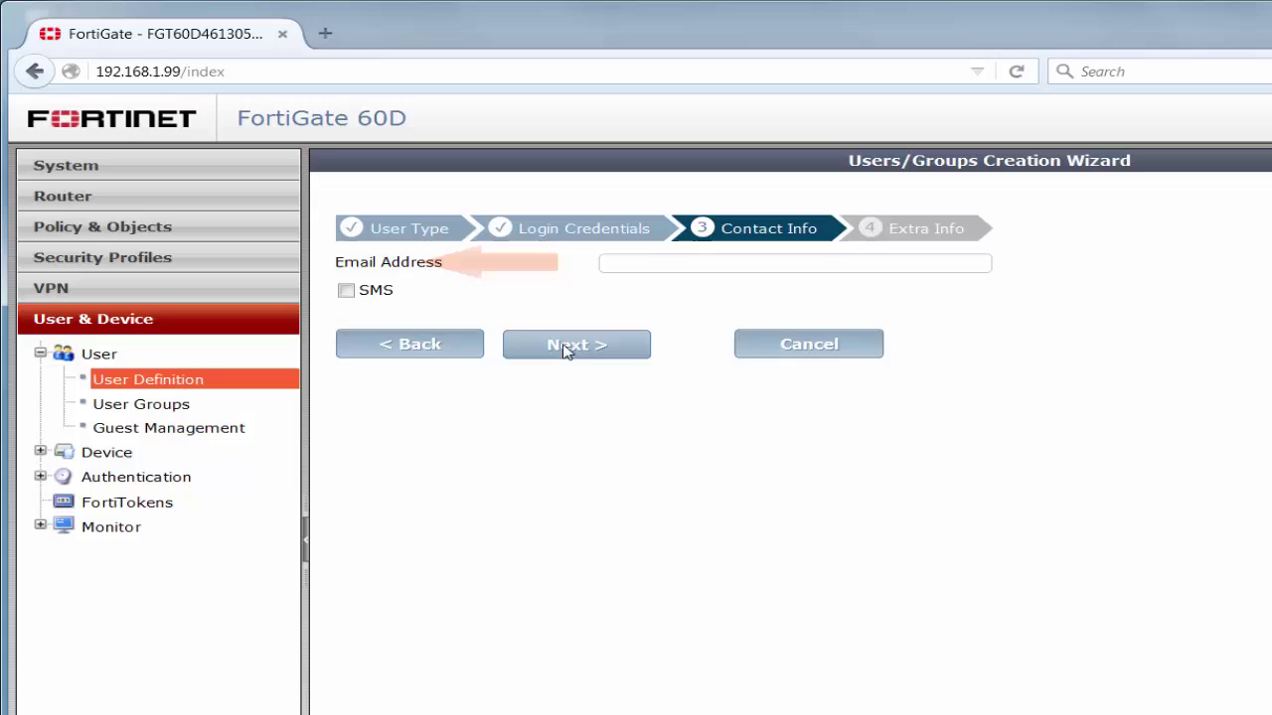
Skip contact info, assign the training user to the PPTP VPN group, and create it.
left_click(566, 348)
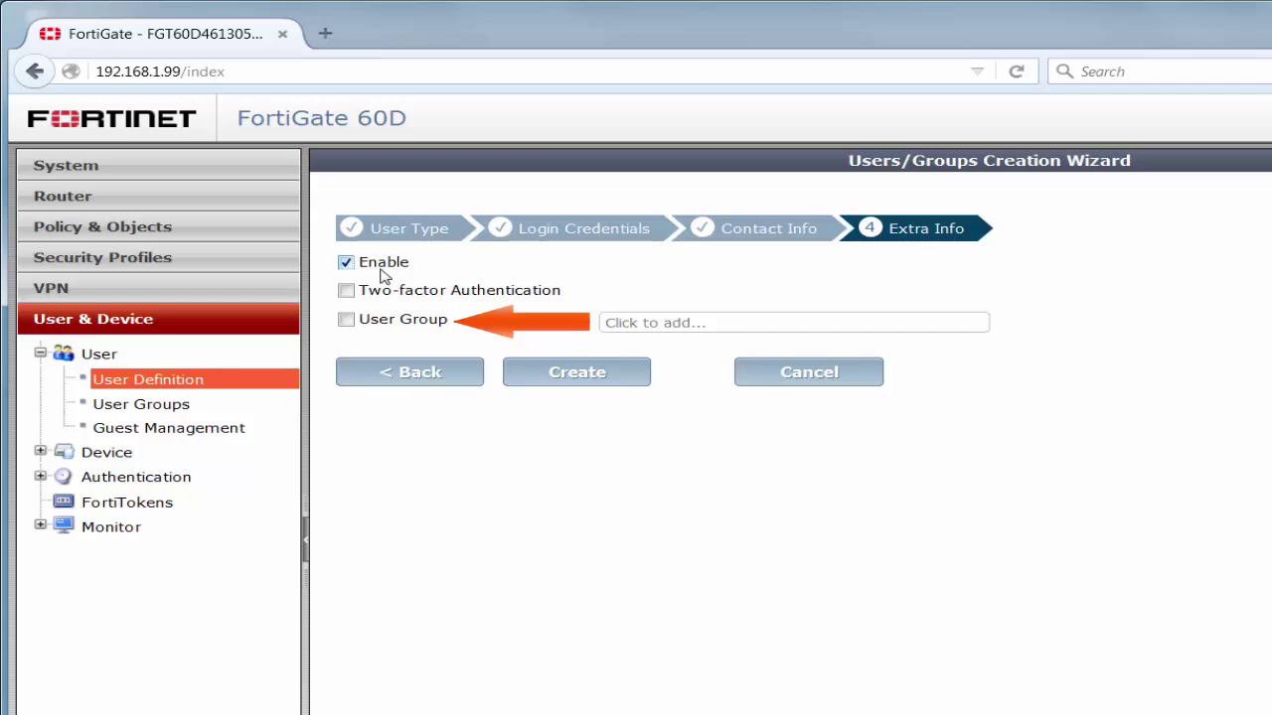
left_click(346, 320)
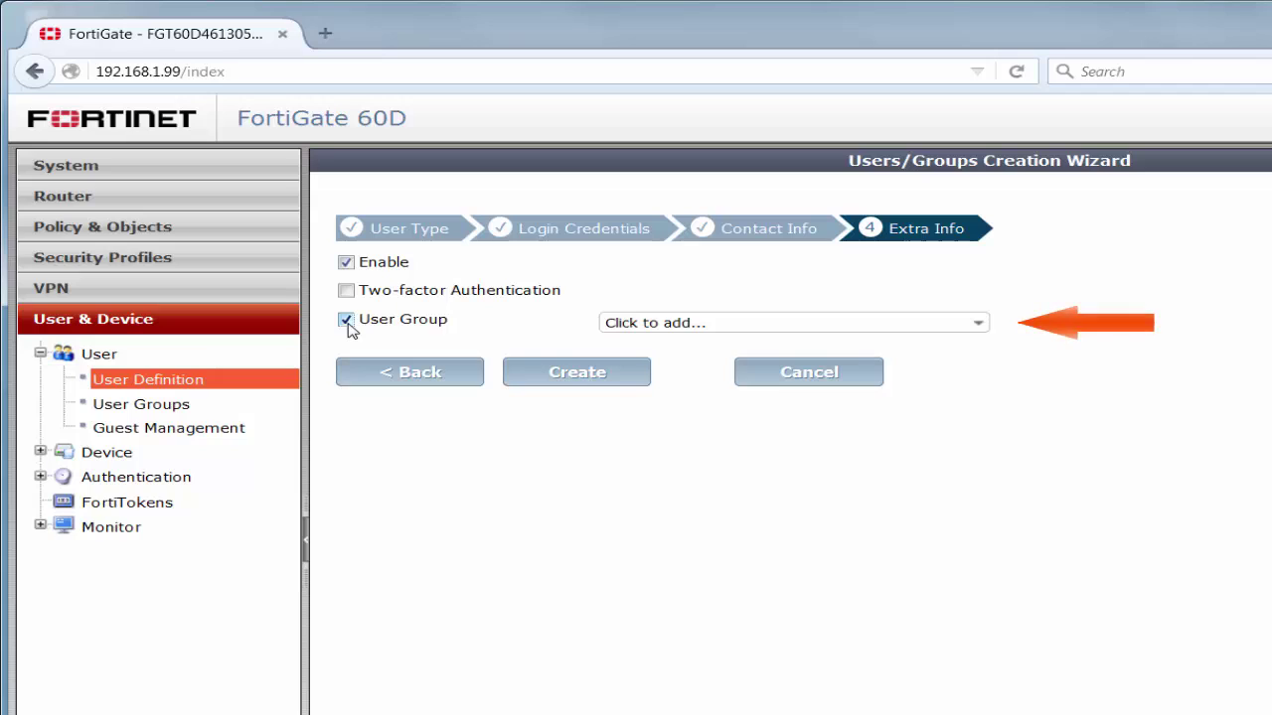
left_click(725, 330)
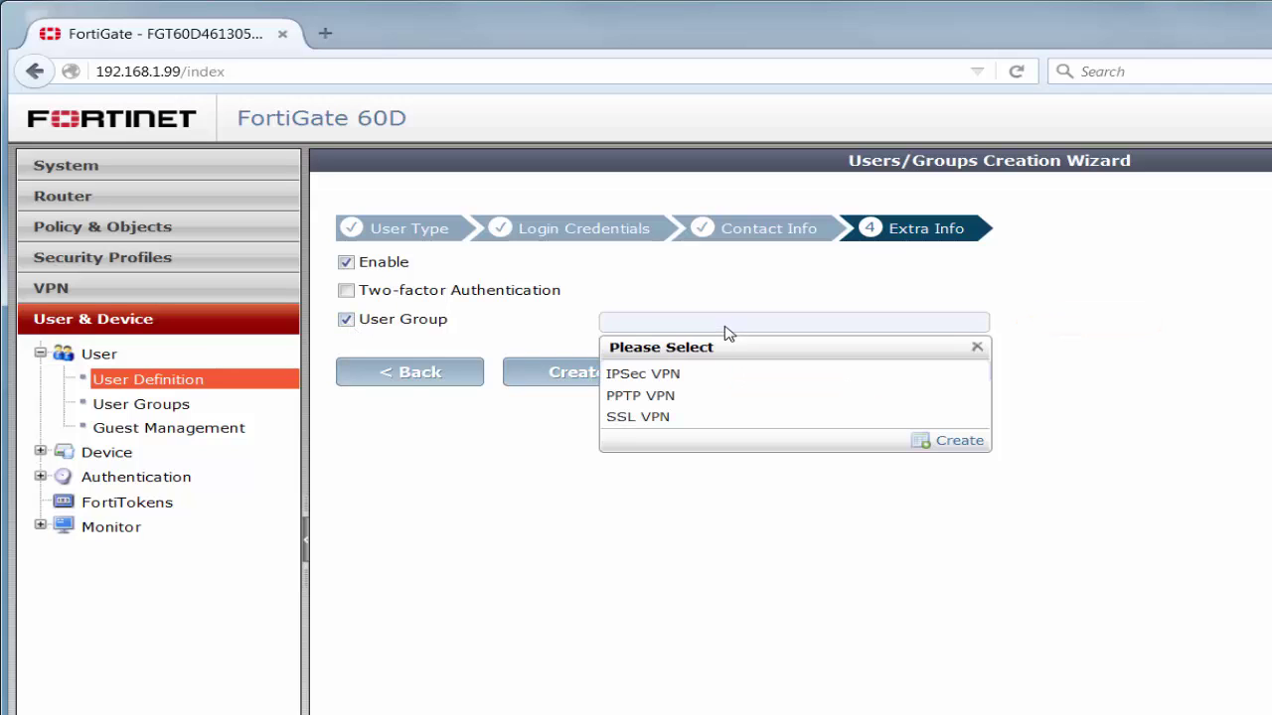
left_click(676, 398)
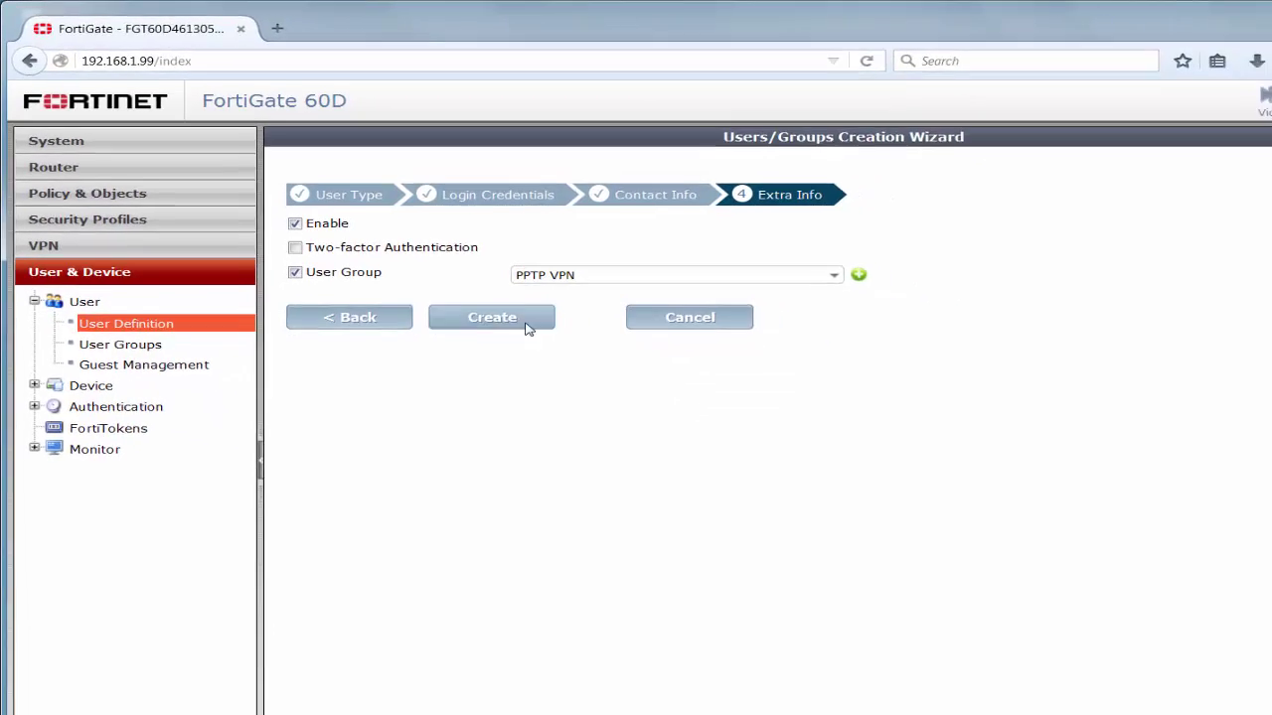
left_click(434, 283)
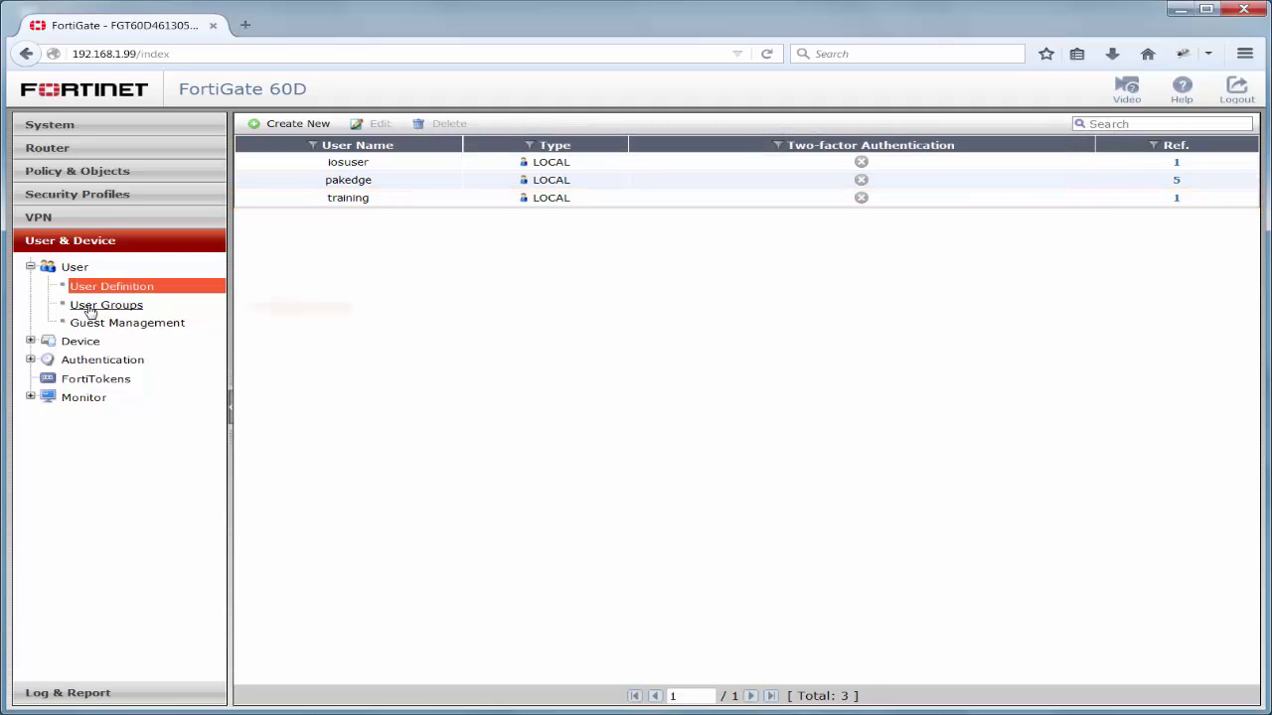
Open User Groups and select PPTP VPN to check that training is a member.
left_click(89, 309)
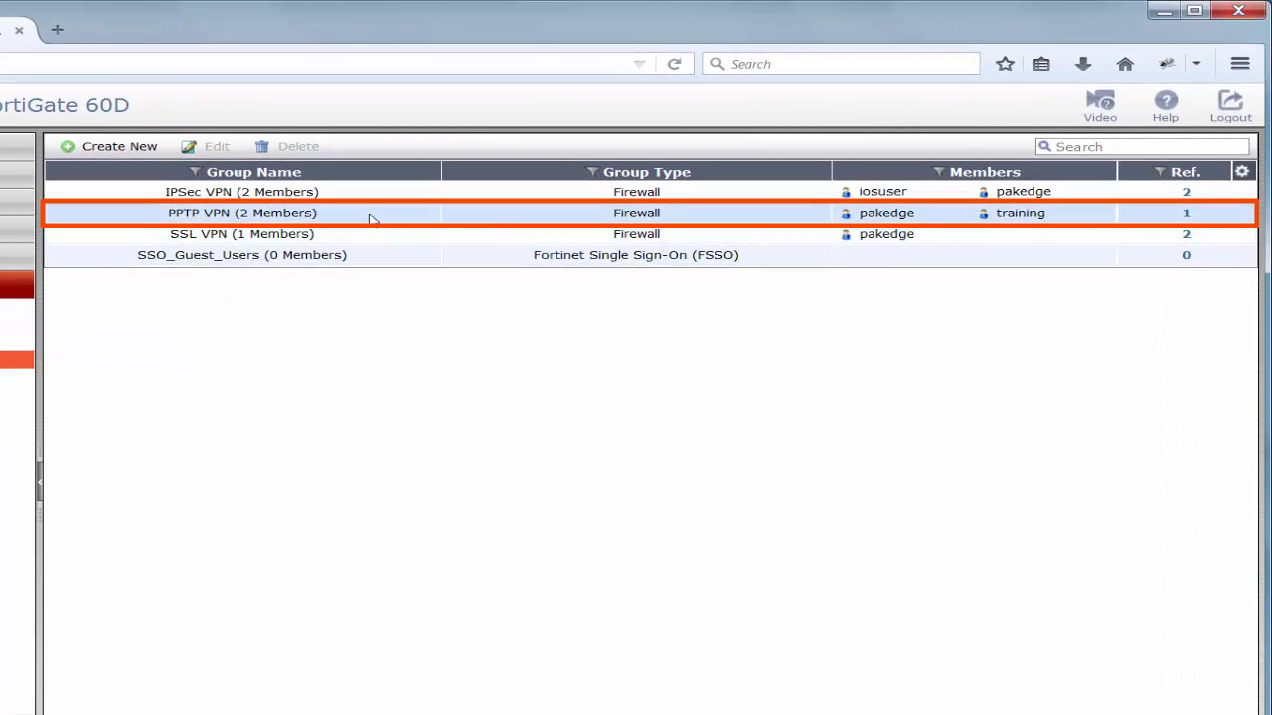
left_click(370, 218)
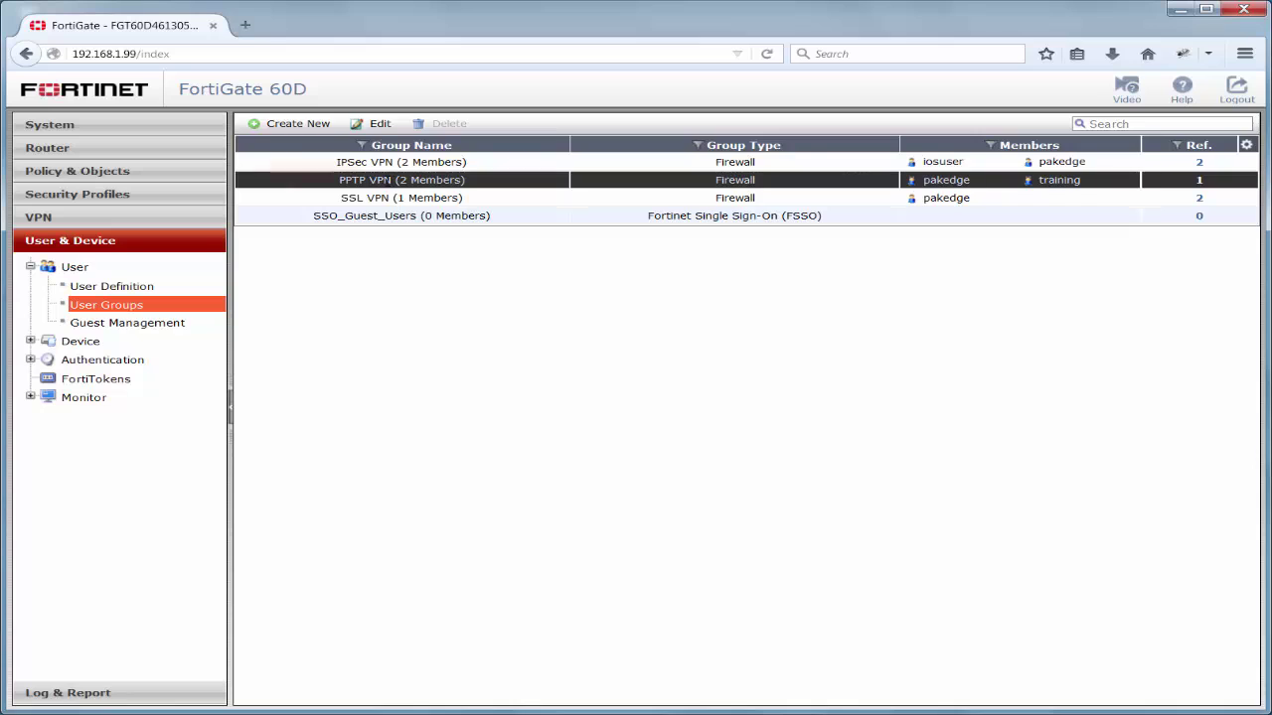
Open the PPTP Range entry under Policy & Objects addresses for editing.
left_click(84, 175)
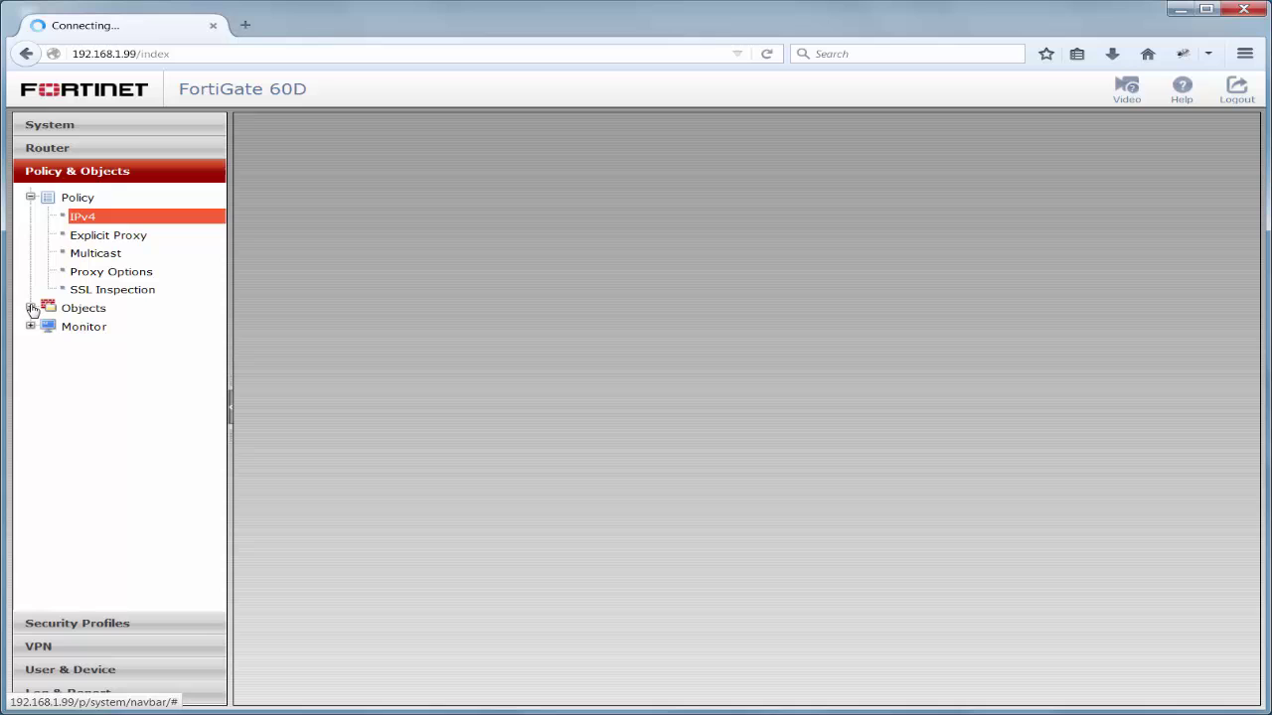
left_click(31, 308)
left_click(87, 329)
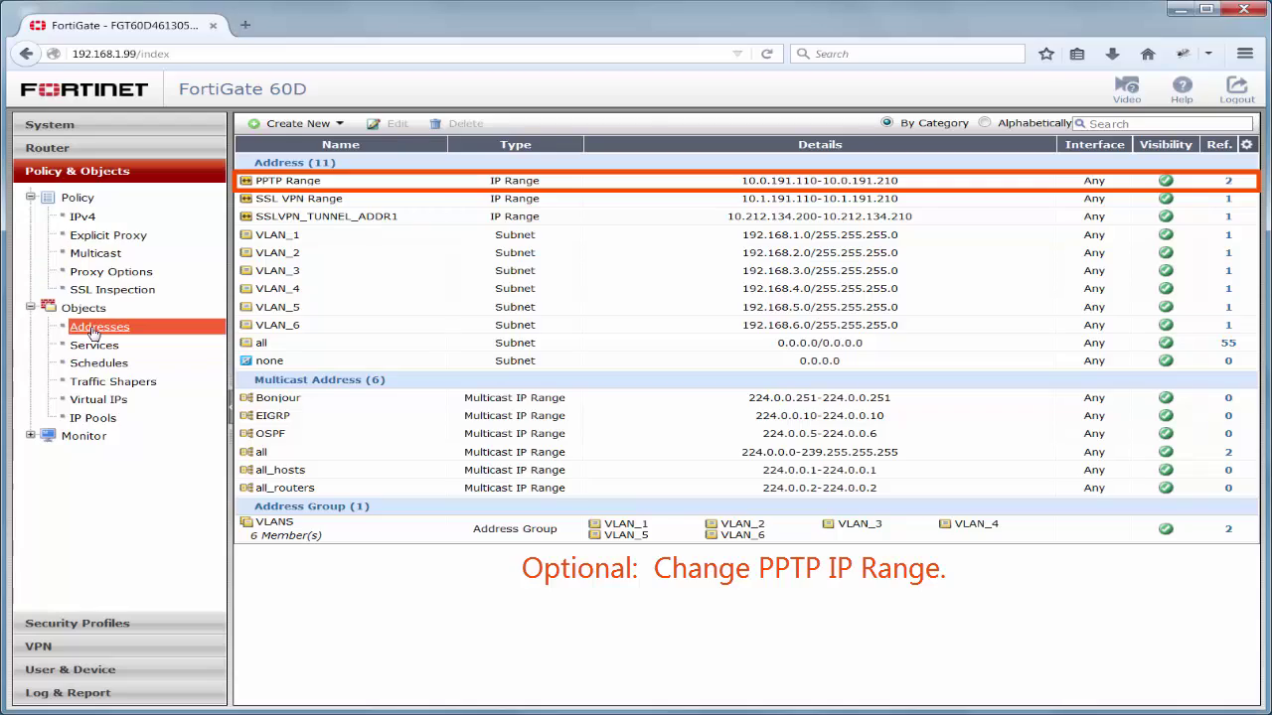
left_click(375, 185)
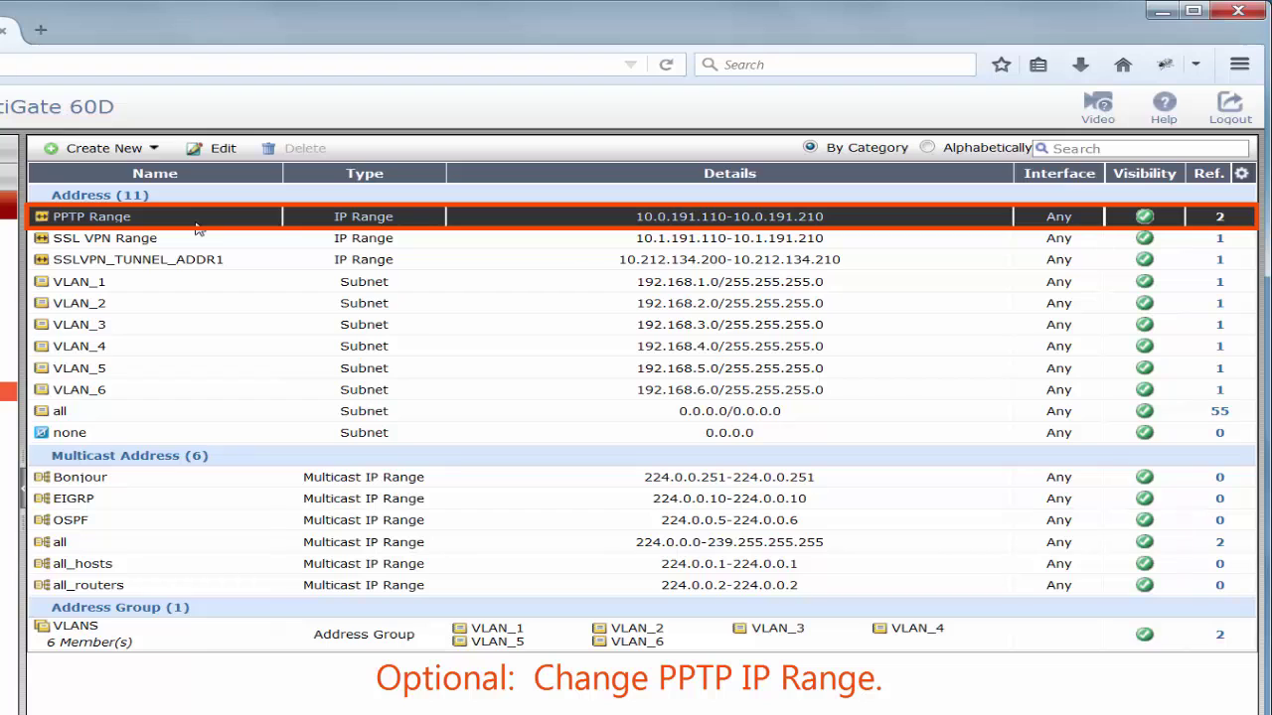
right_click(197, 229)
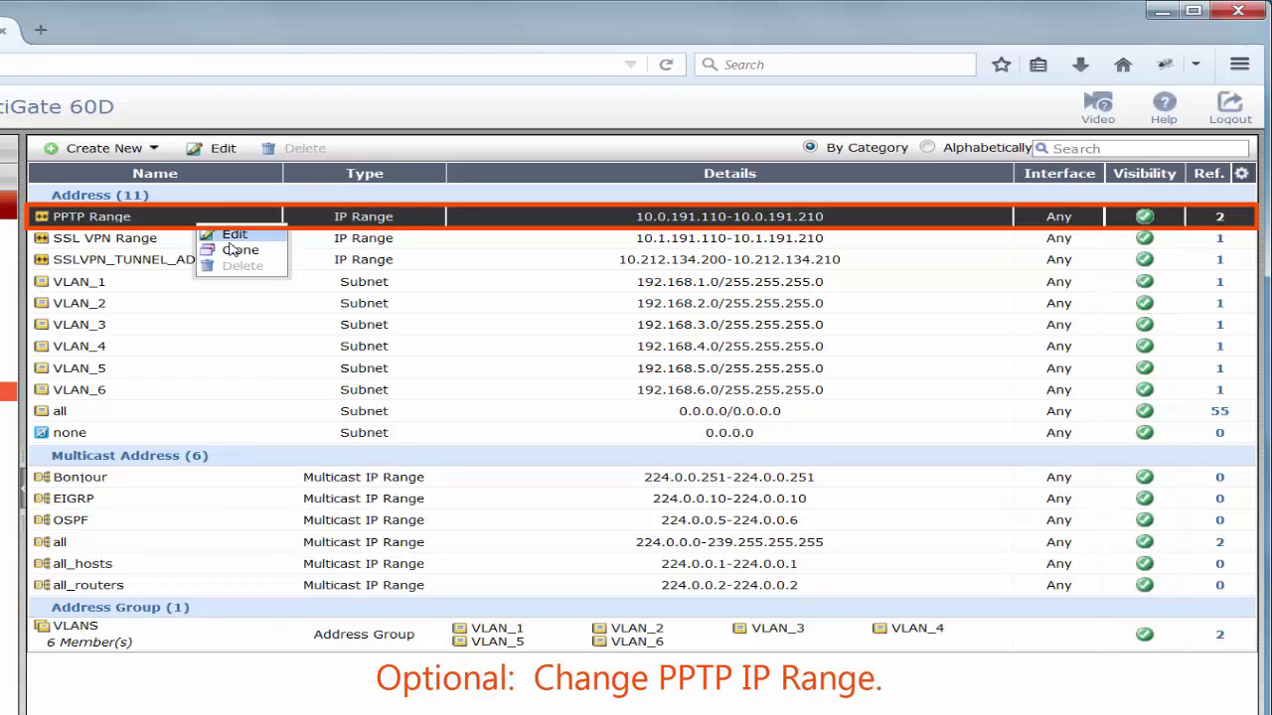
left_click(235, 237)
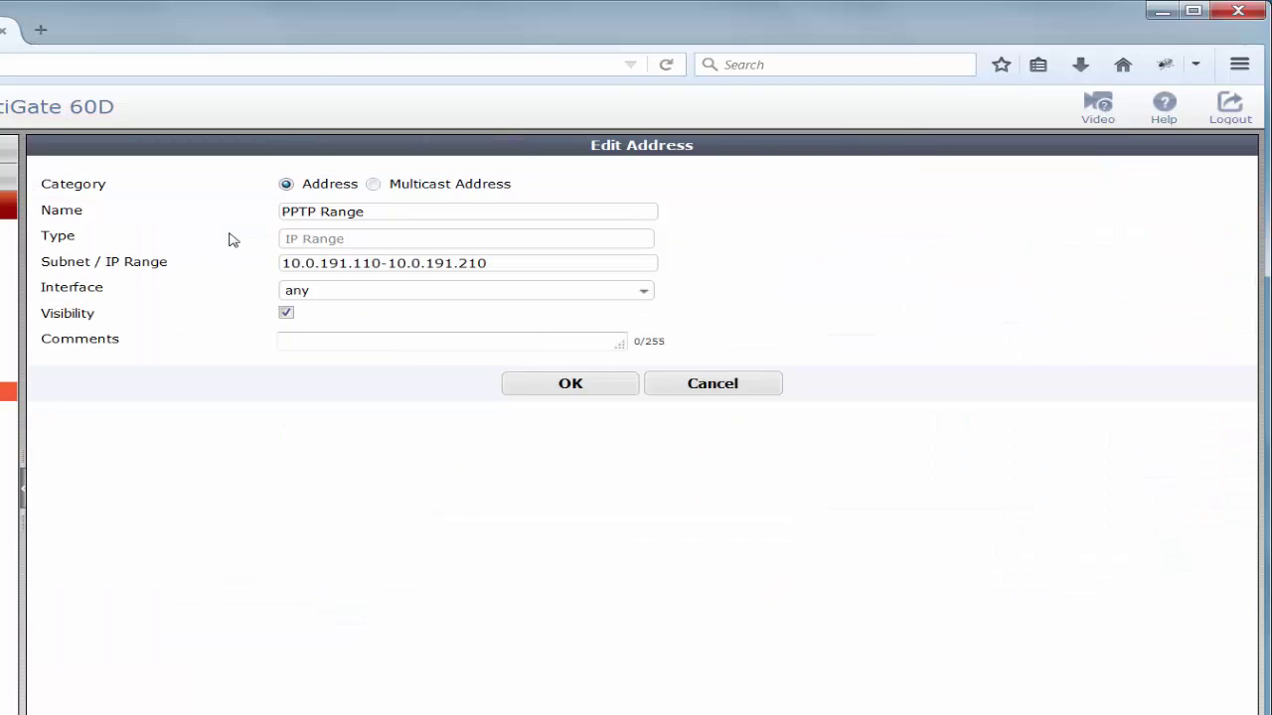
Replace the Subnet / IP Range value with 192.168.10.1-192.168.10.10.
left_click(531, 263)
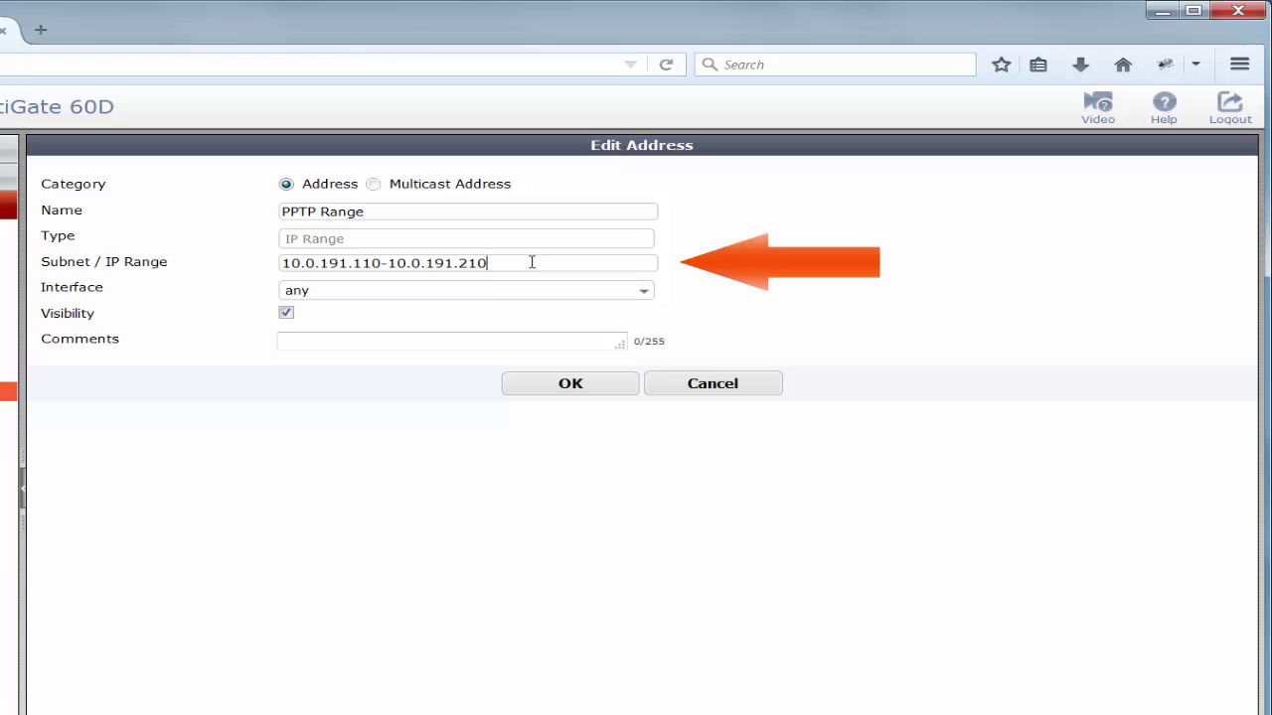
left_click_drag(530, 263, 397, 263)
left_click_drag(25, 246, 9, 245)
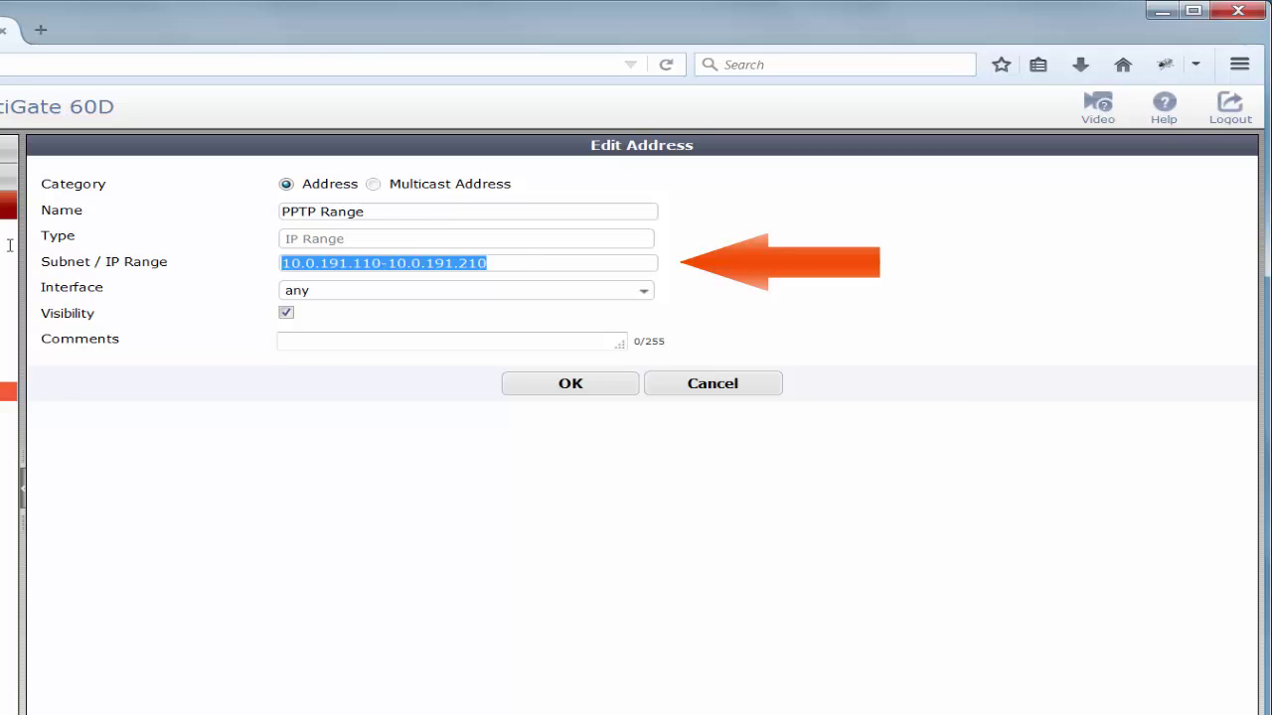
key("BackSpace")
type("192")
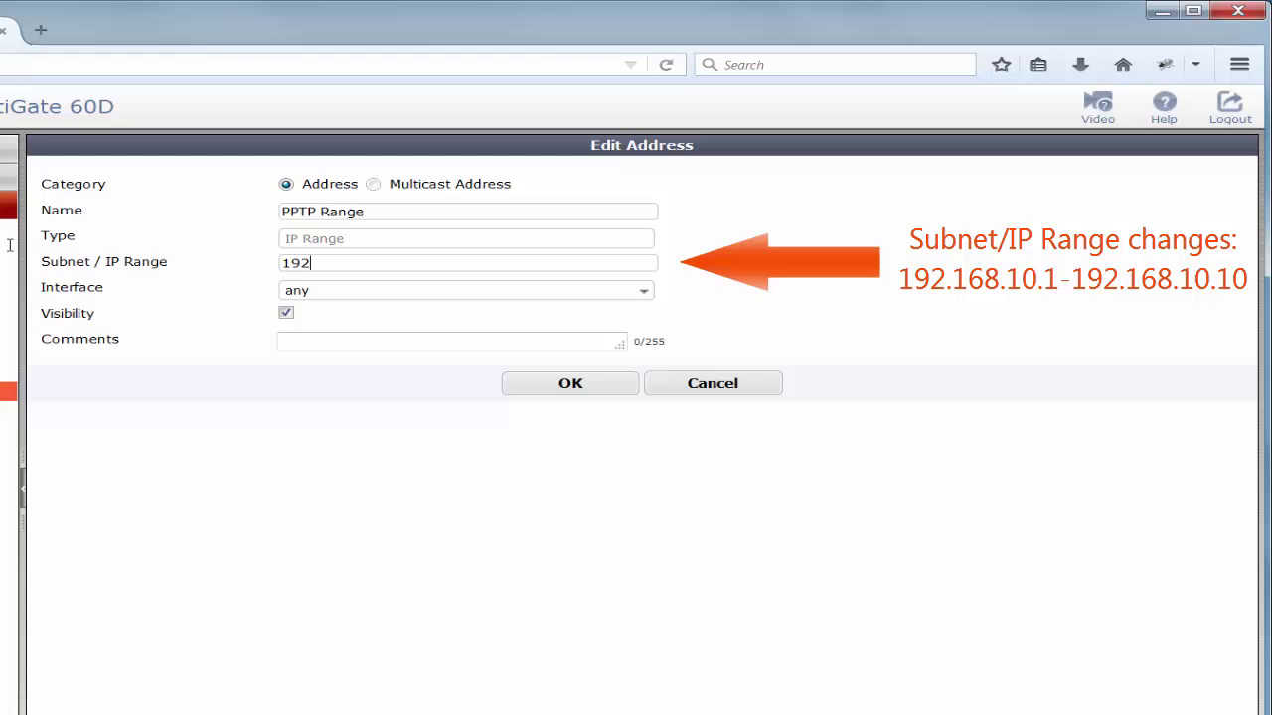
type(".168.10.1")
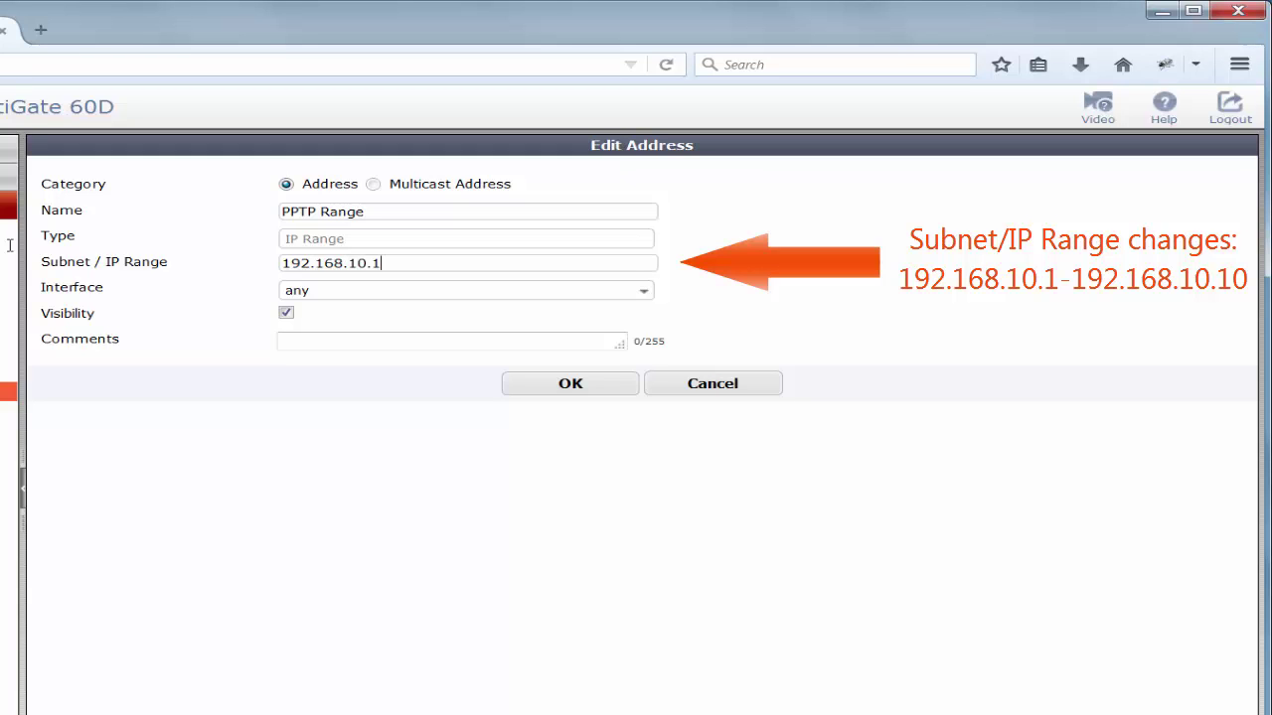
type("-192.168.10.10")
Save the PPTP Range address and go to the System status dashboard.
left_click(562, 387)
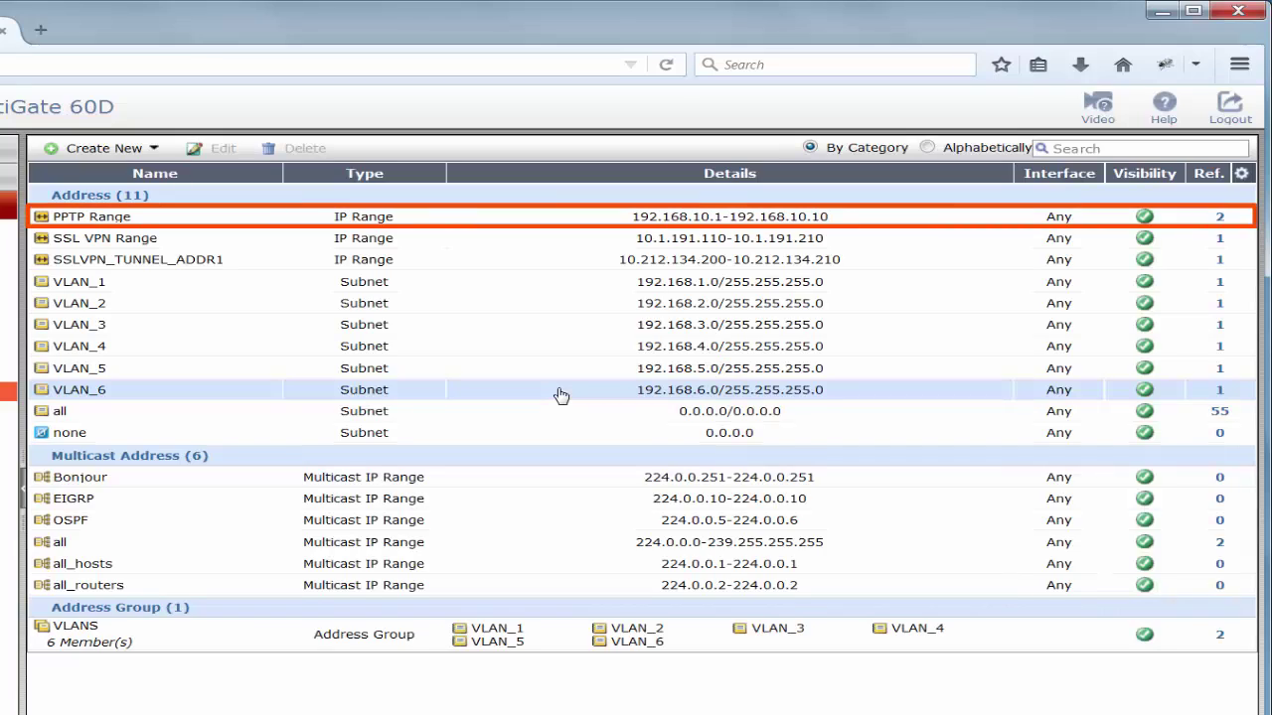
left_click(227, 227)
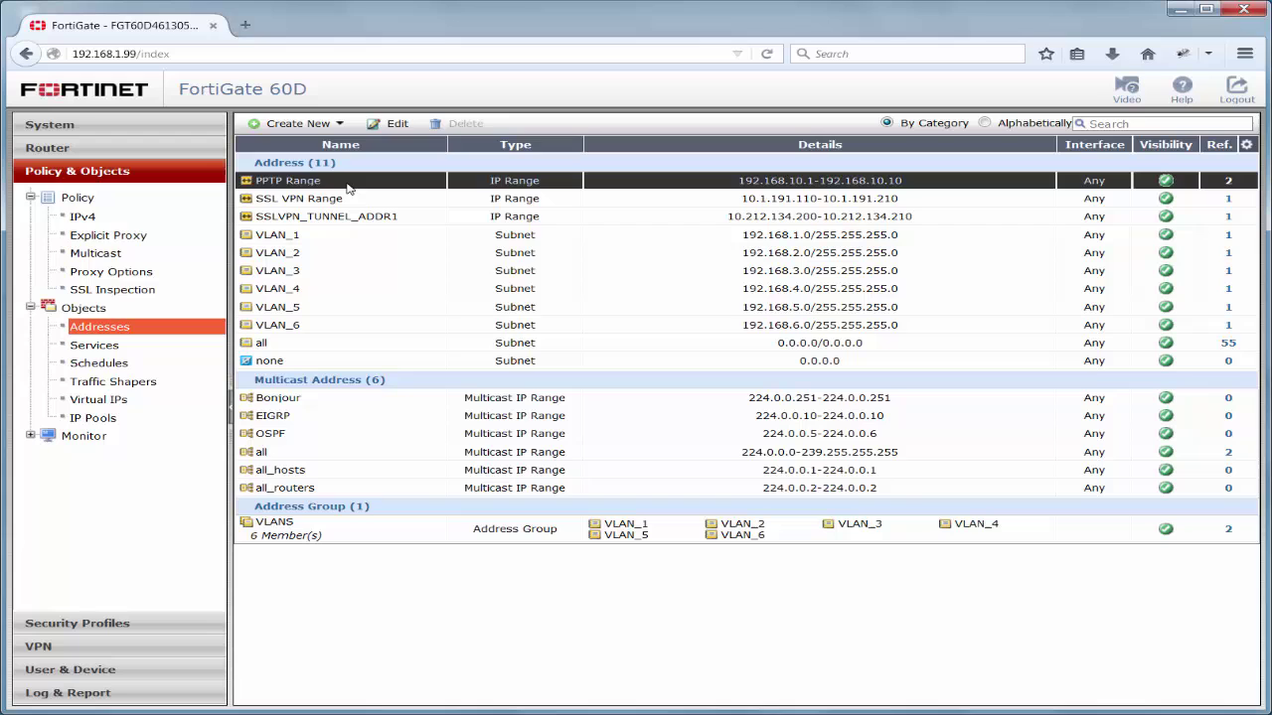
left_click(59, 128)
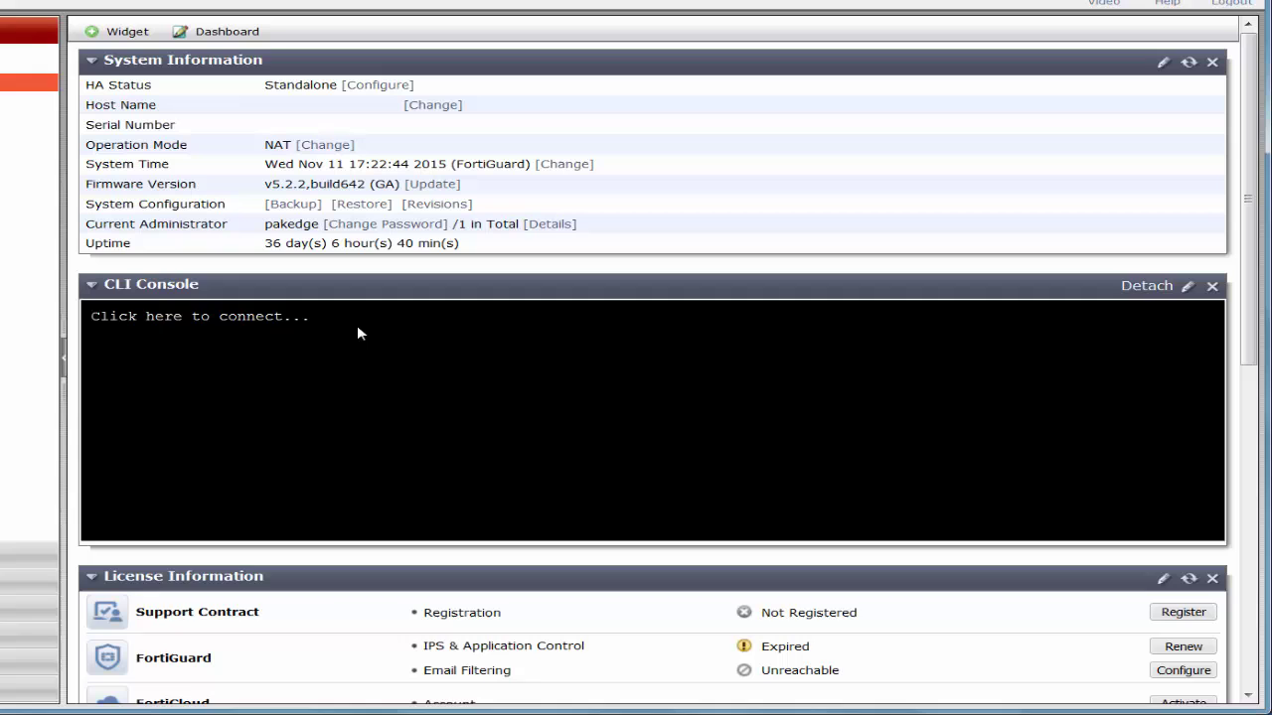
Connect the CLI Console, run 'show vpn pptp', then enter 'config vpn pptp' mode.
left_click(358, 328)
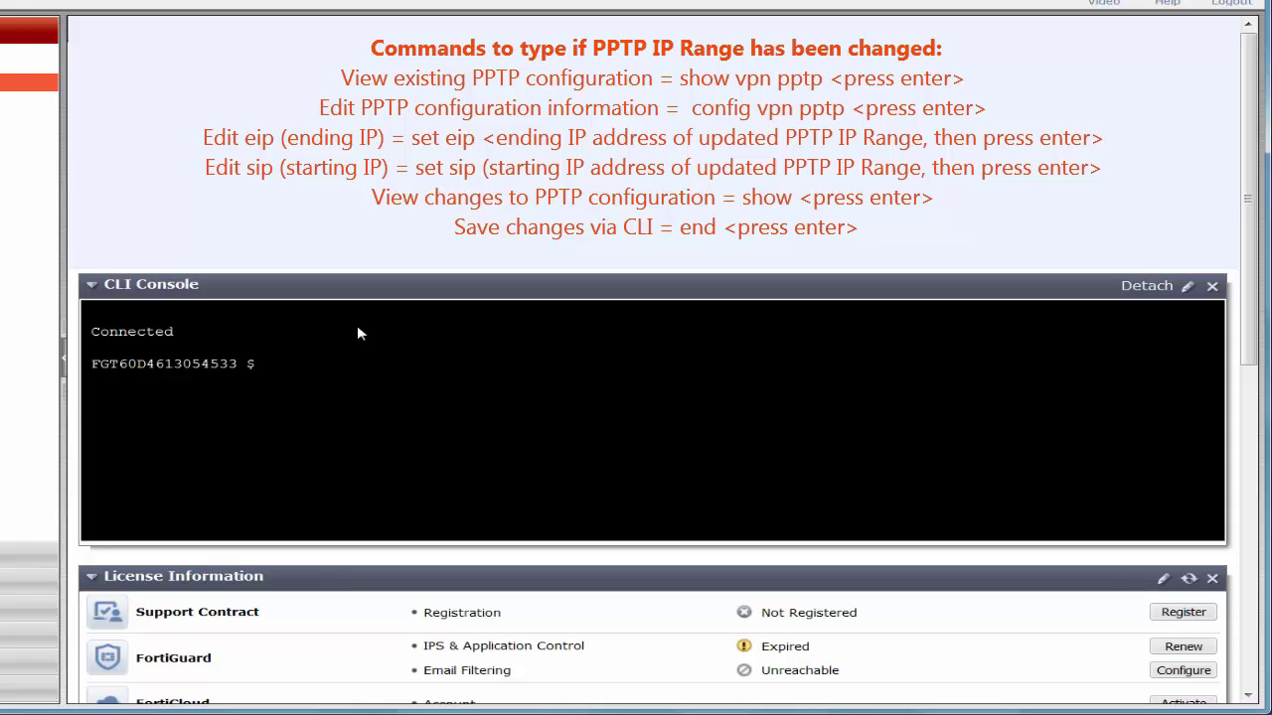
type("show vpnppt")
key("BackSpace")
key("BackSpace")
key("BackSpace")
type("pptp")
key("Return")
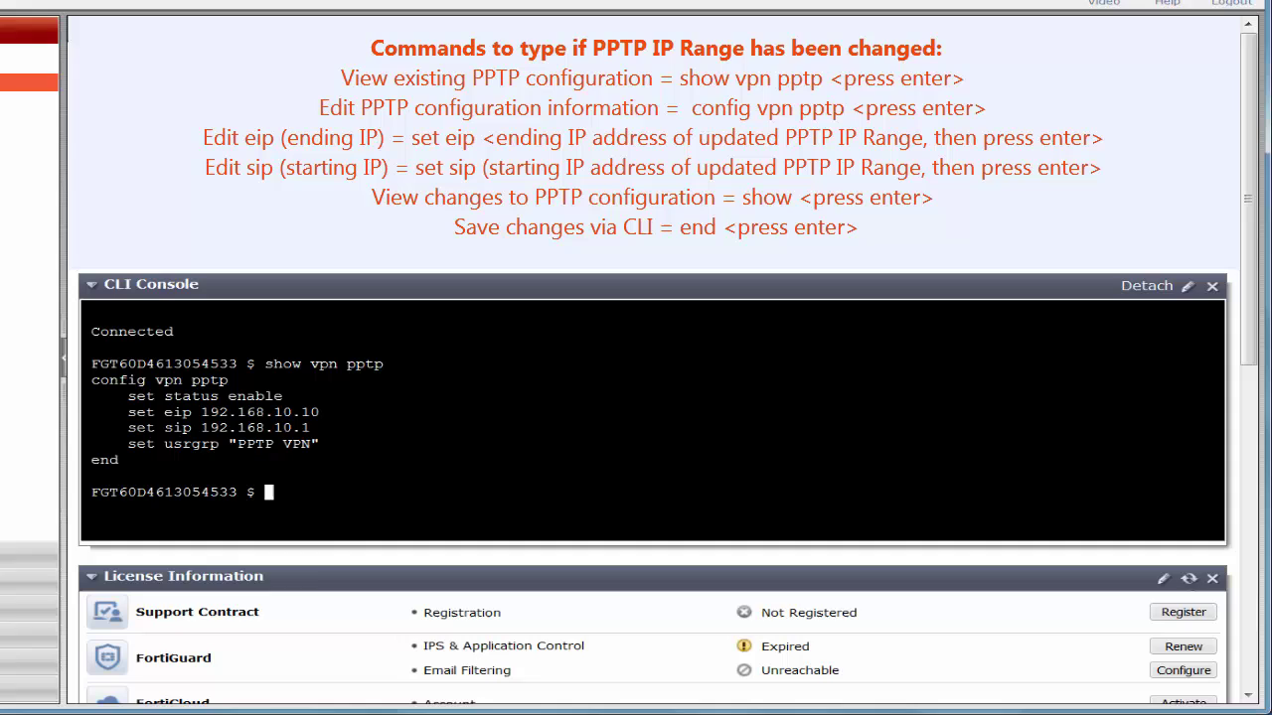
left_click_drag(311, 445, 238, 445)
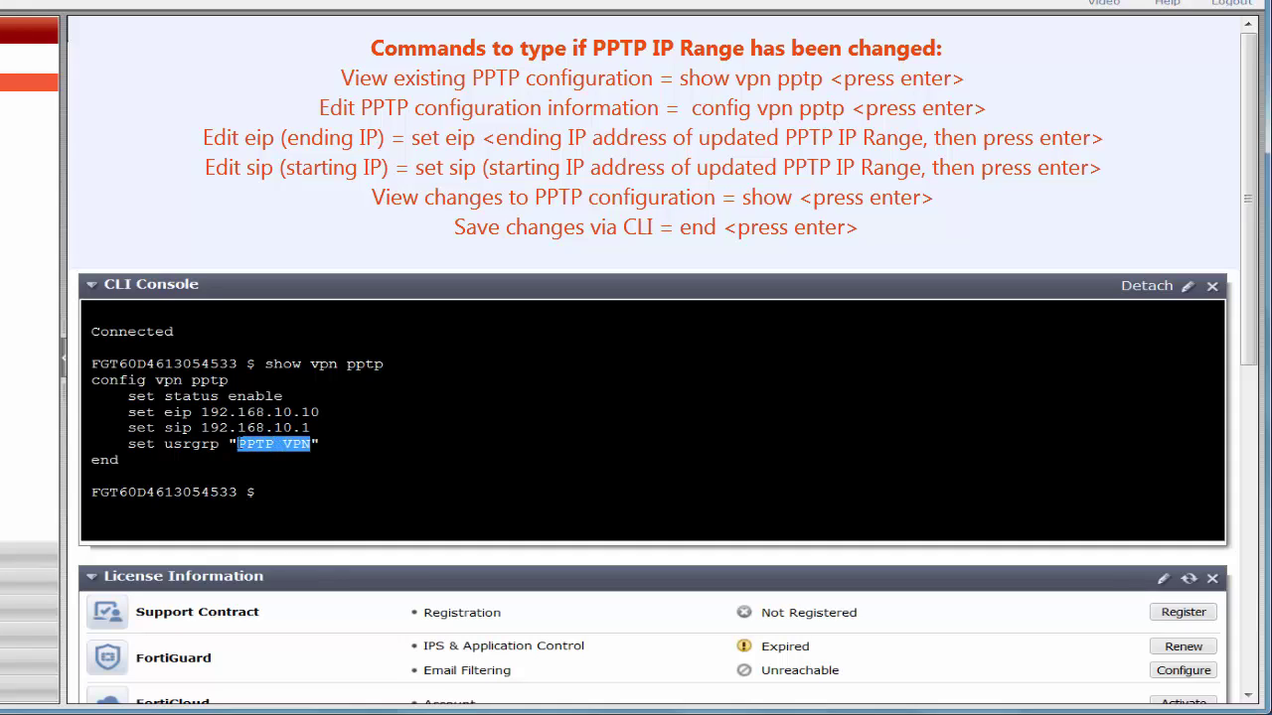
left_click(303, 498)
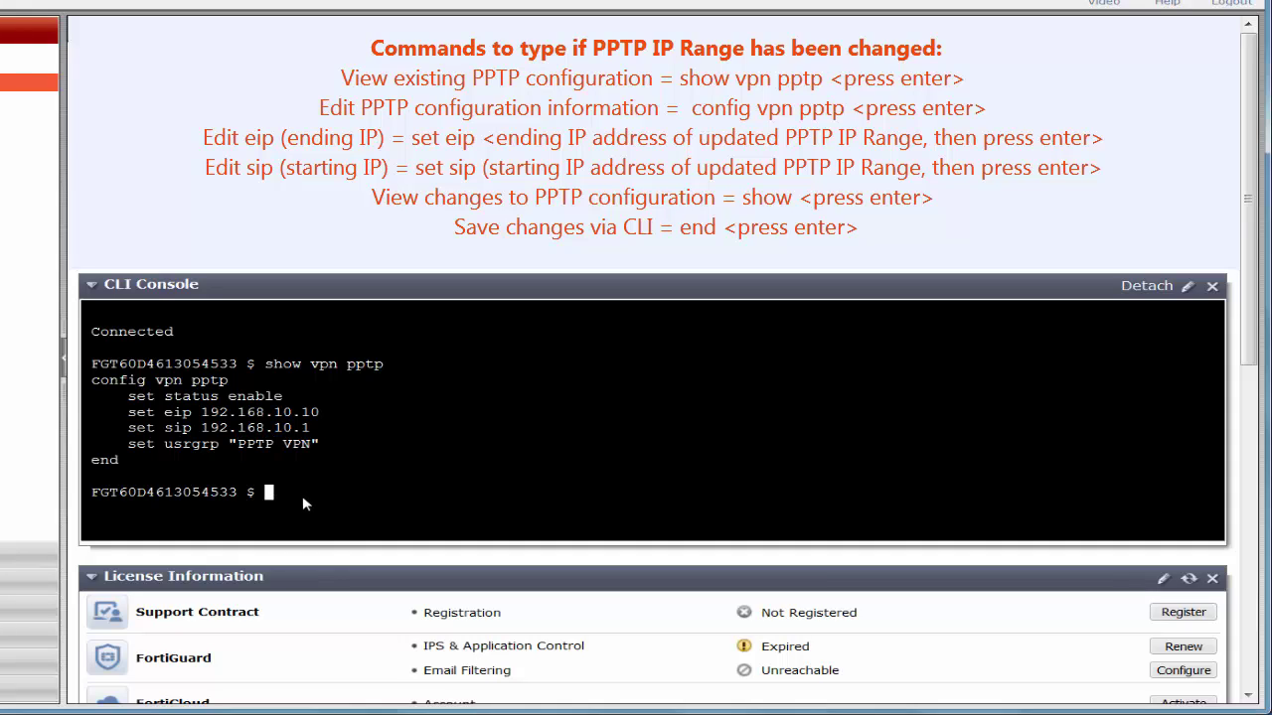
type("config vpn pptp")
key("Return")
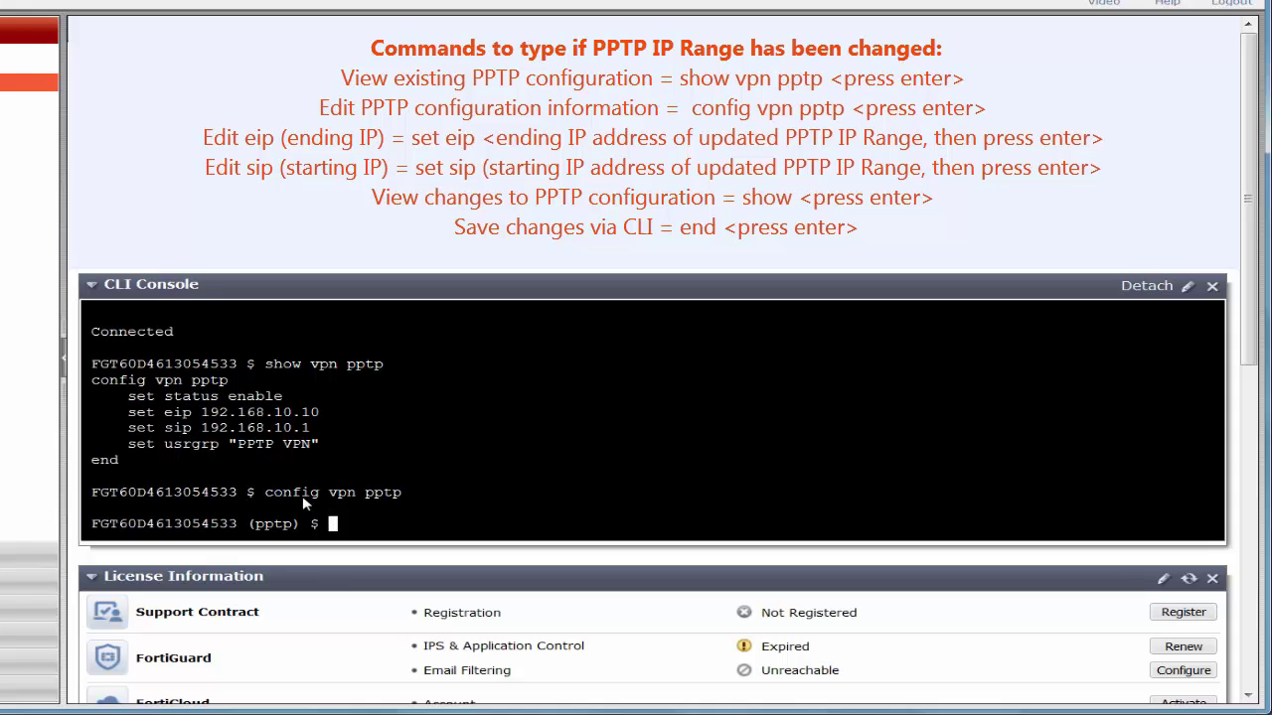
Set PPTP eip 192.168.10.10 and sip 192.168.10.1, verify with show, and save with end.
type("set eip 192.168.10.10")
key("Return")
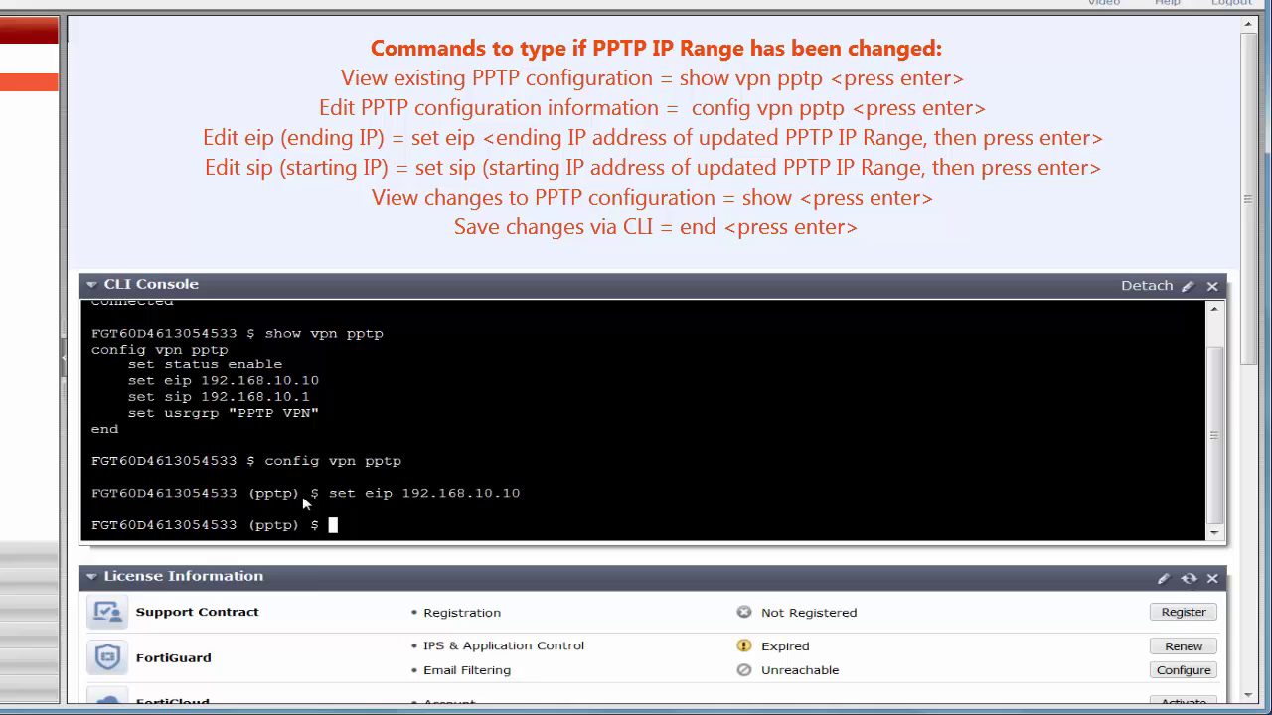
type("set sip 192.168.10")
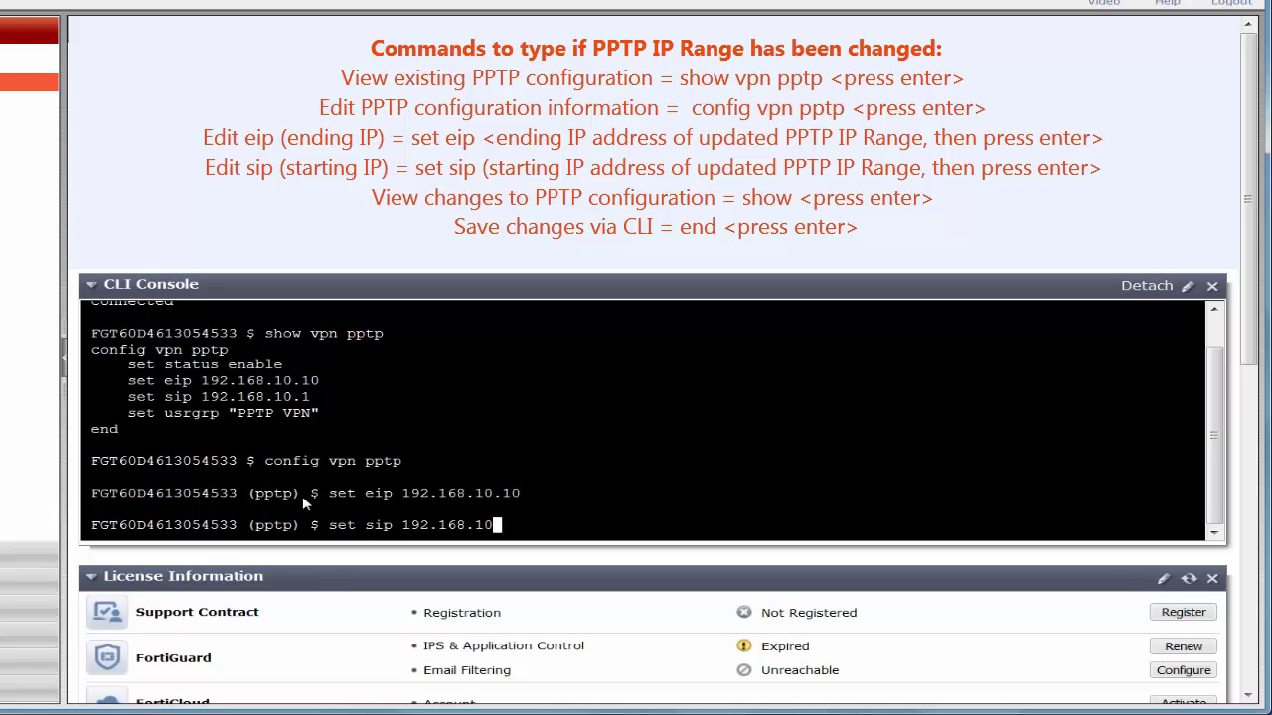
type(".1")
key("Return")
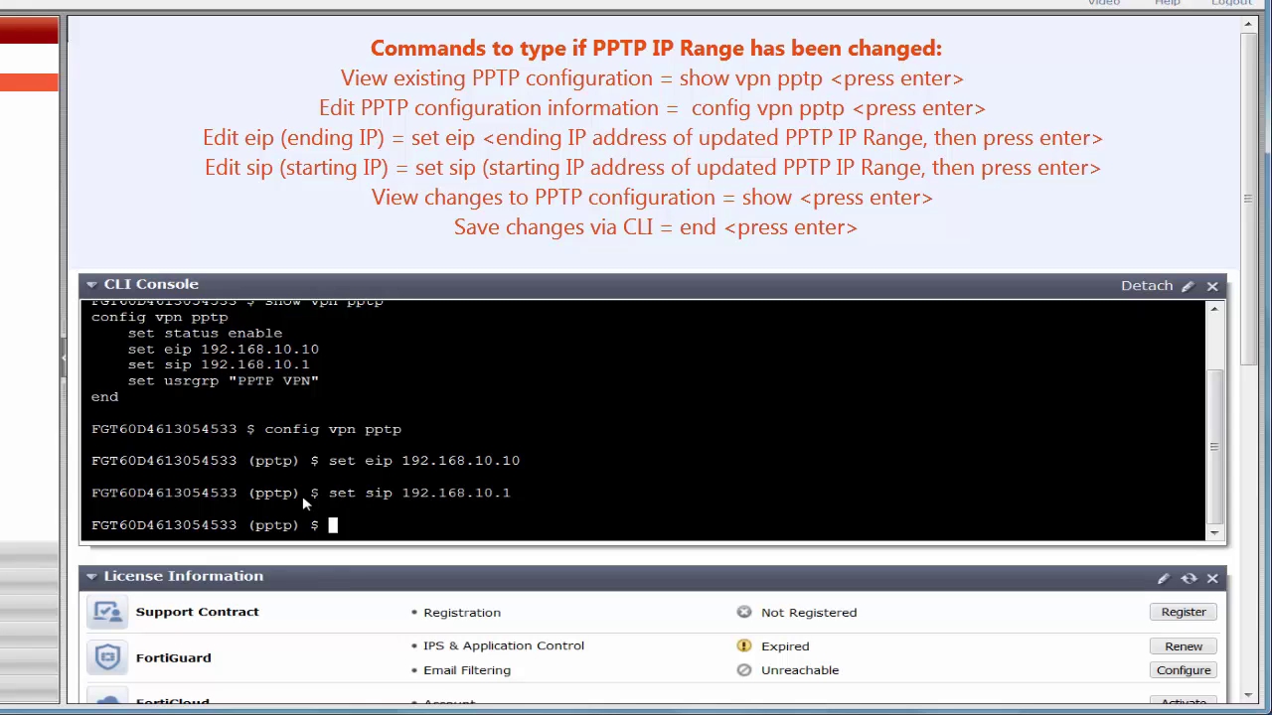
type("show")
key("Return")
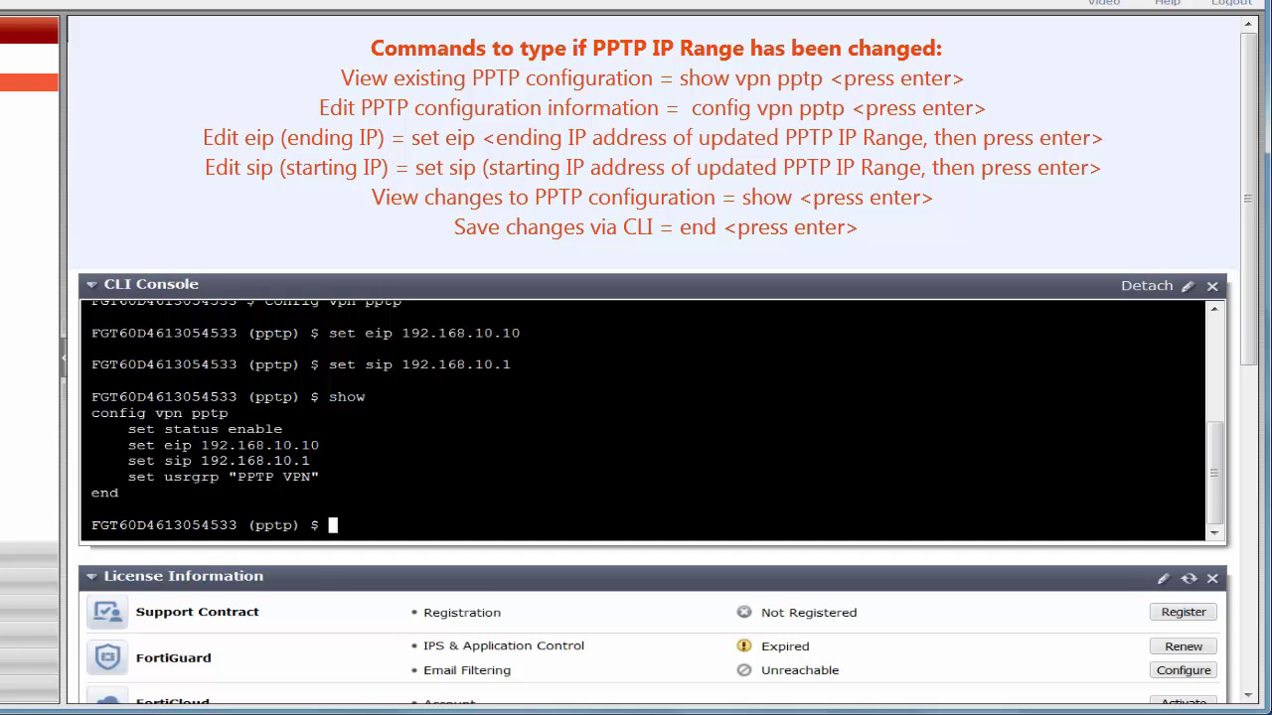
type("end")
key("Return")
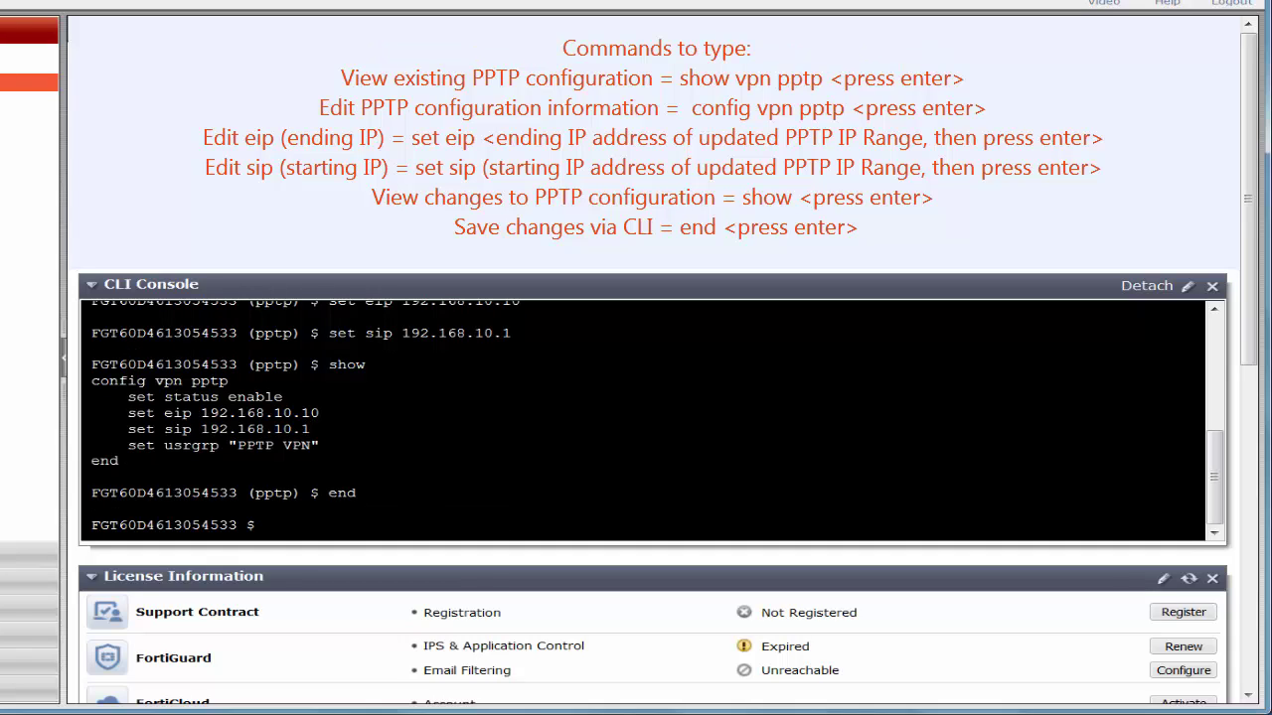